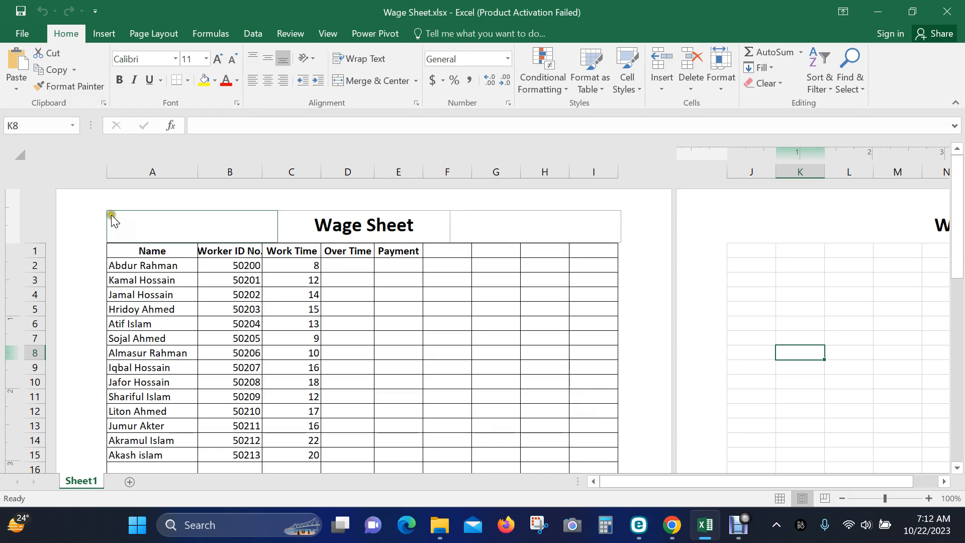
Step: Examine the wage sheet's column headings and worker entries, and read the wage rules written below the table
scroll(507, 333, "down", 2)
scroll(507, 334, "up", 3)
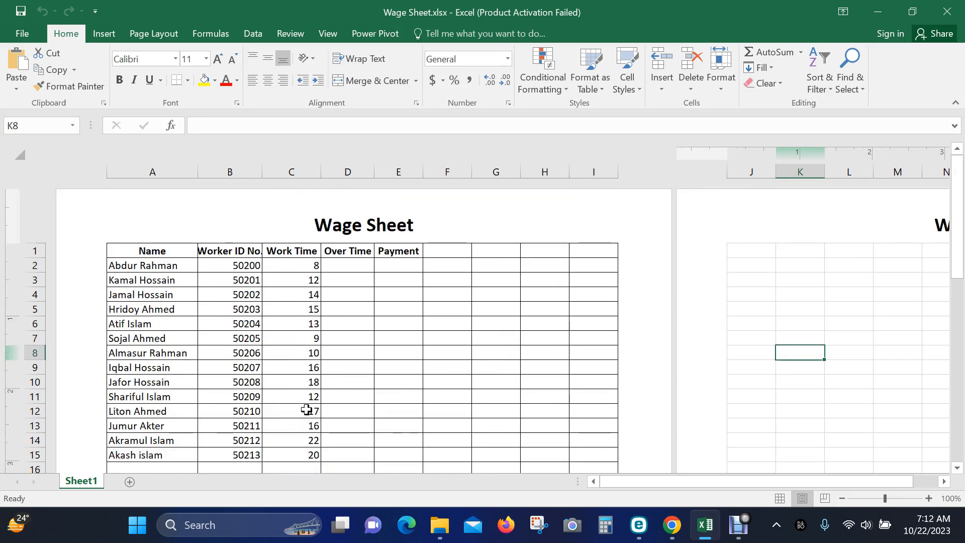
left_click(29, 251)
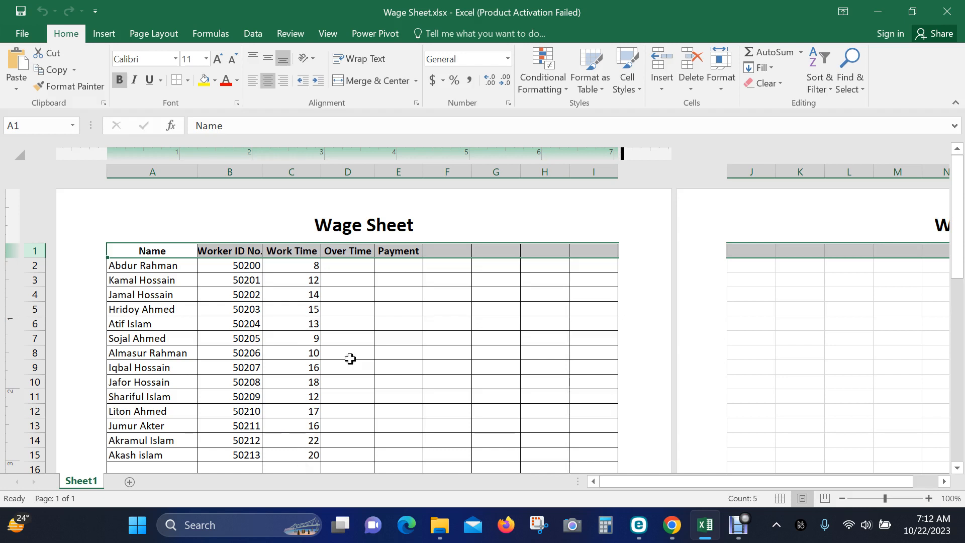
left_click(353, 251)
left_click(385, 249)
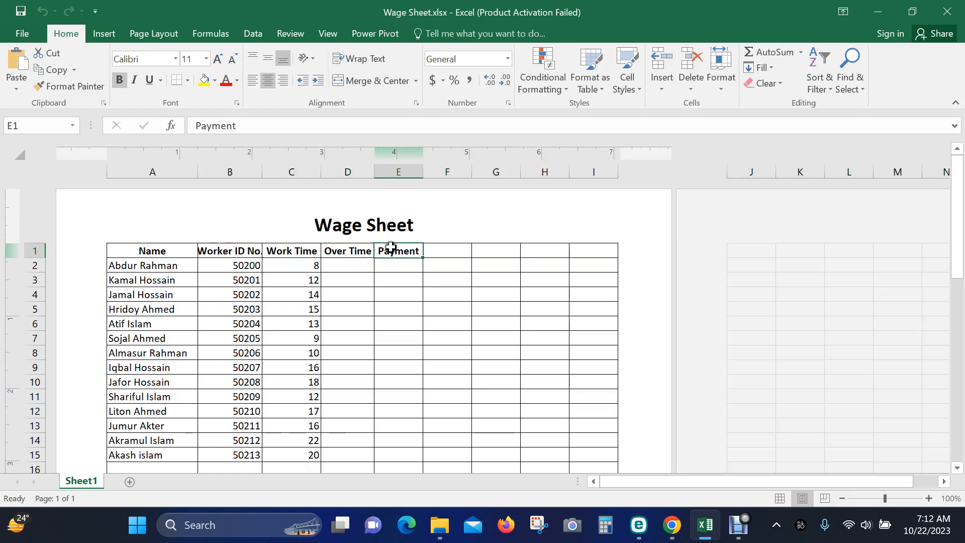
left_click(448, 327)
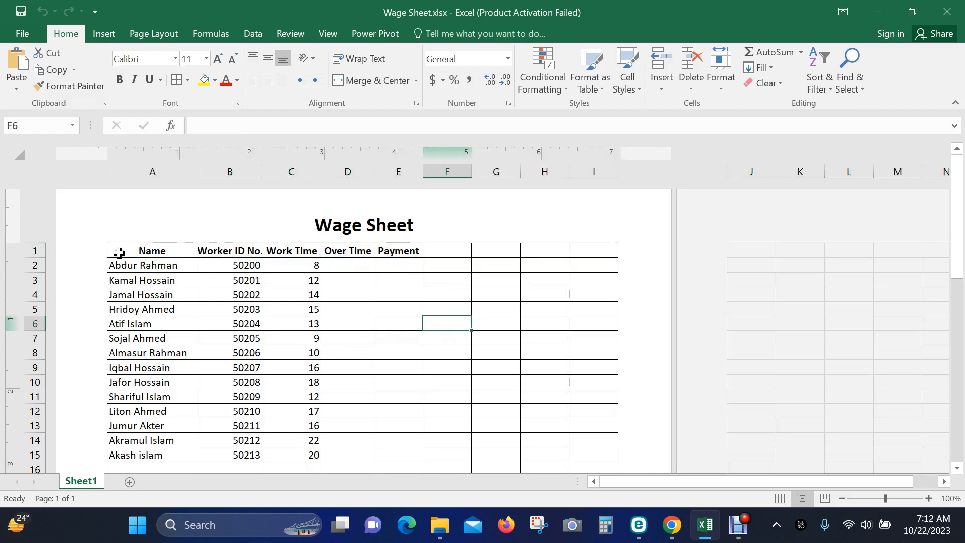
left_click_drag(119, 252, 291, 406)
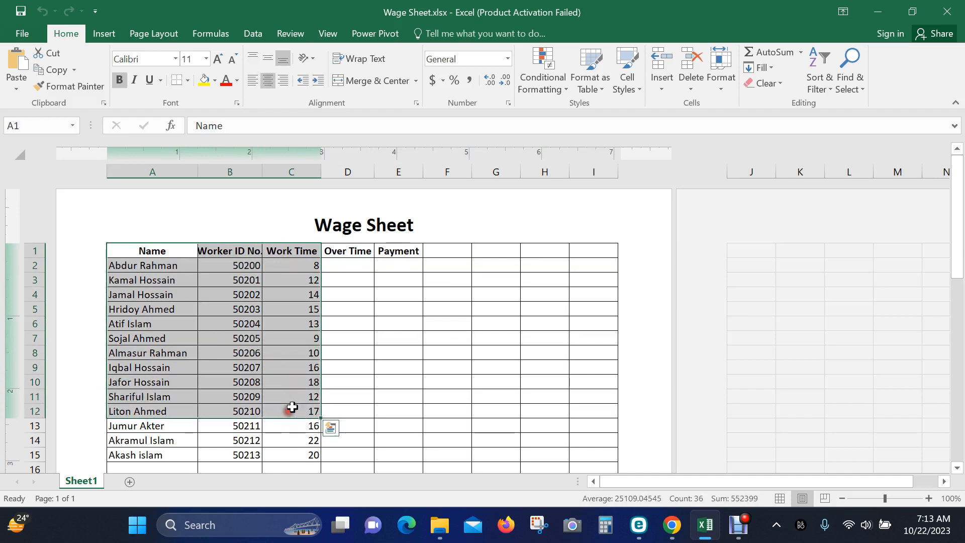
left_click_drag(370, 268, 392, 463)
left_click(516, 304)
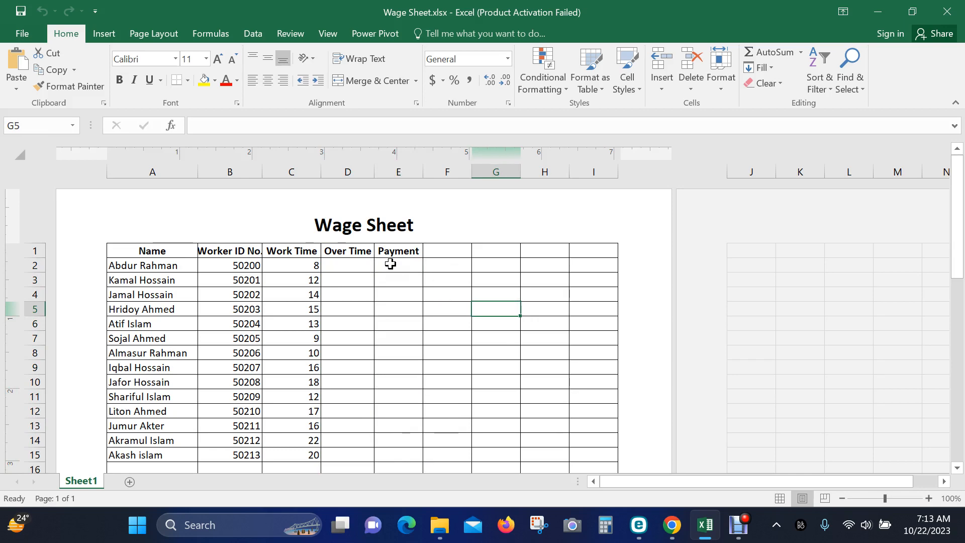
scroll(390, 264, "down", 5)
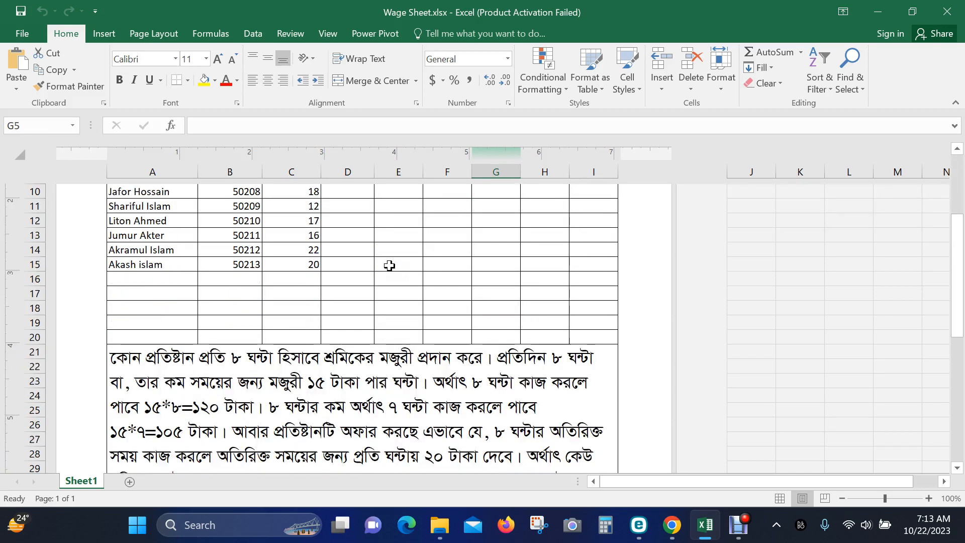
scroll(389, 267, "down", 1)
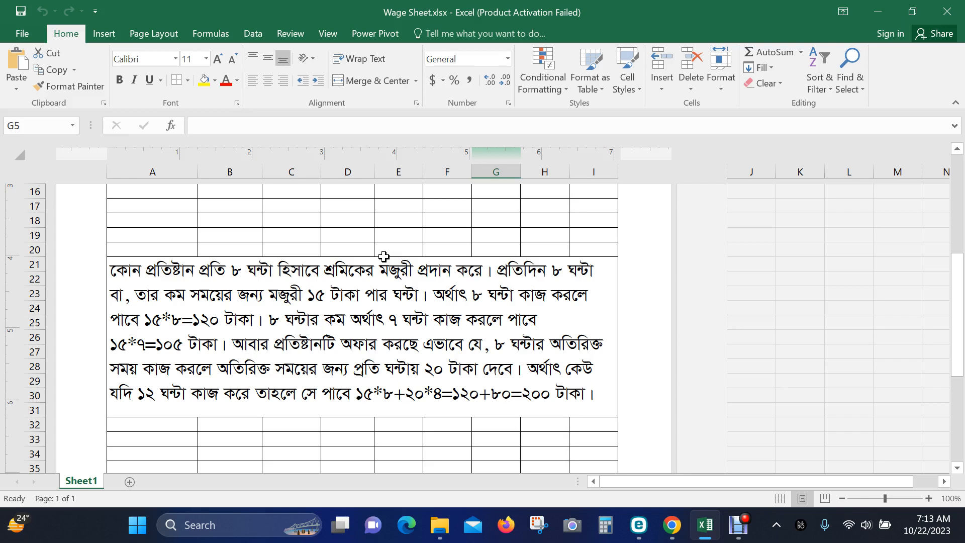
scroll(384, 256, "down", 1)
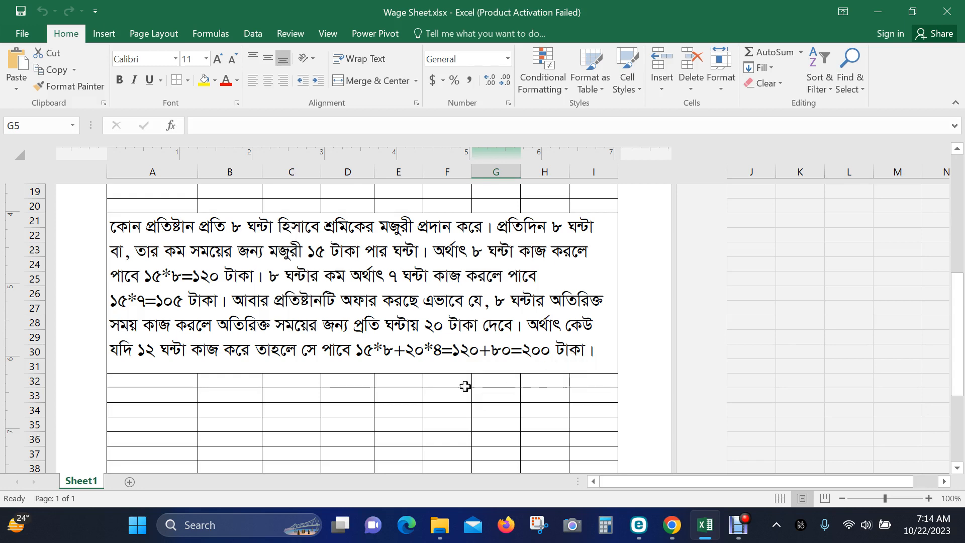
scroll(446, 328, "up", 8)
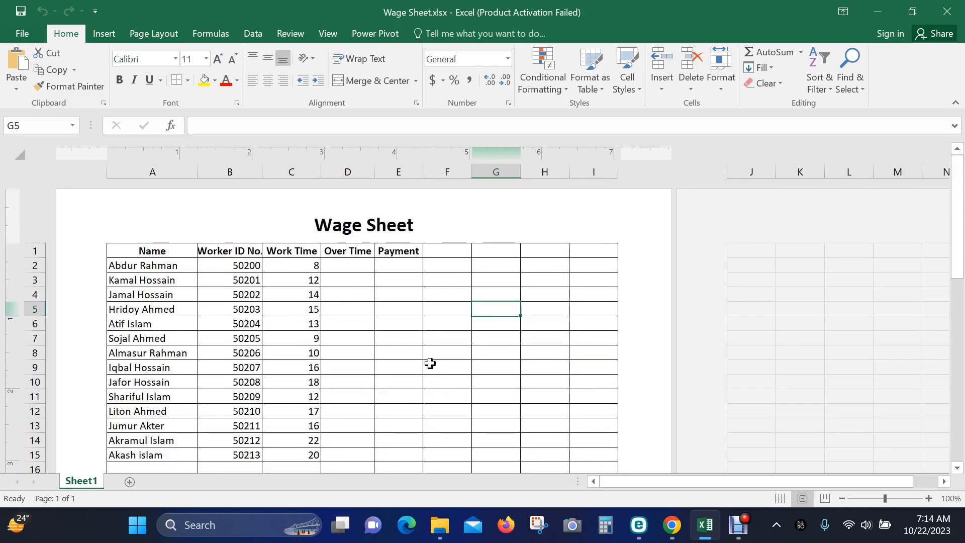
Step: Enter the formula =if(C2>8,C2-8,0) in D2 to calculate the first worker's overtime
left_click(354, 267)
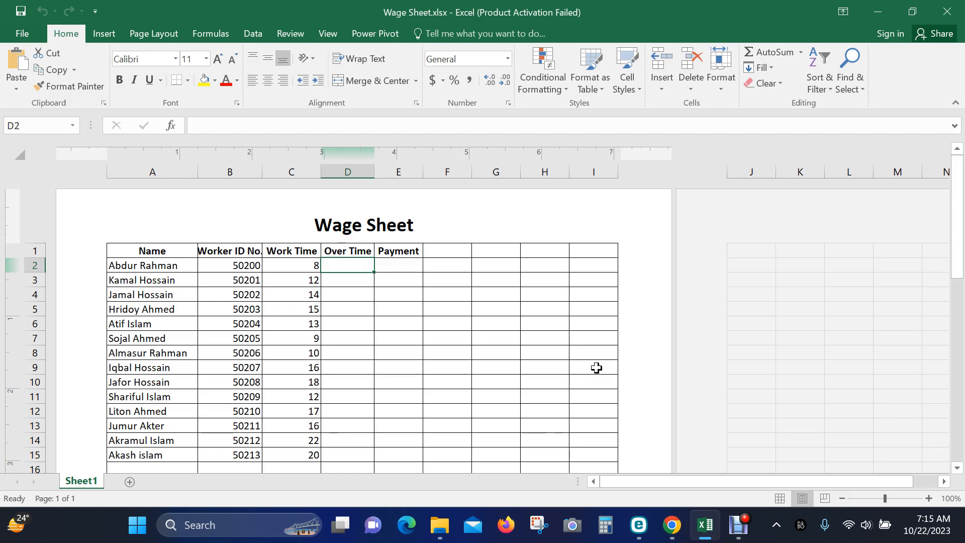
type("=")
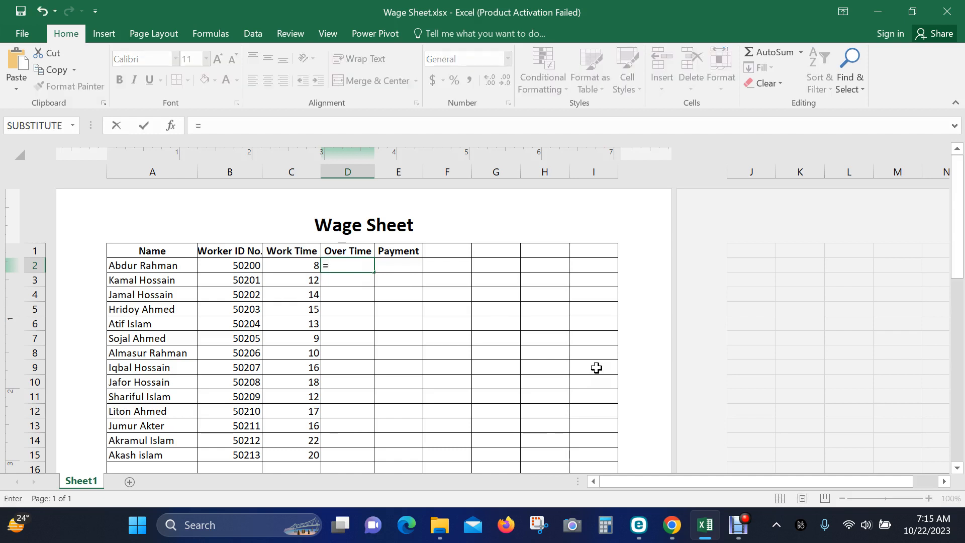
type("if")
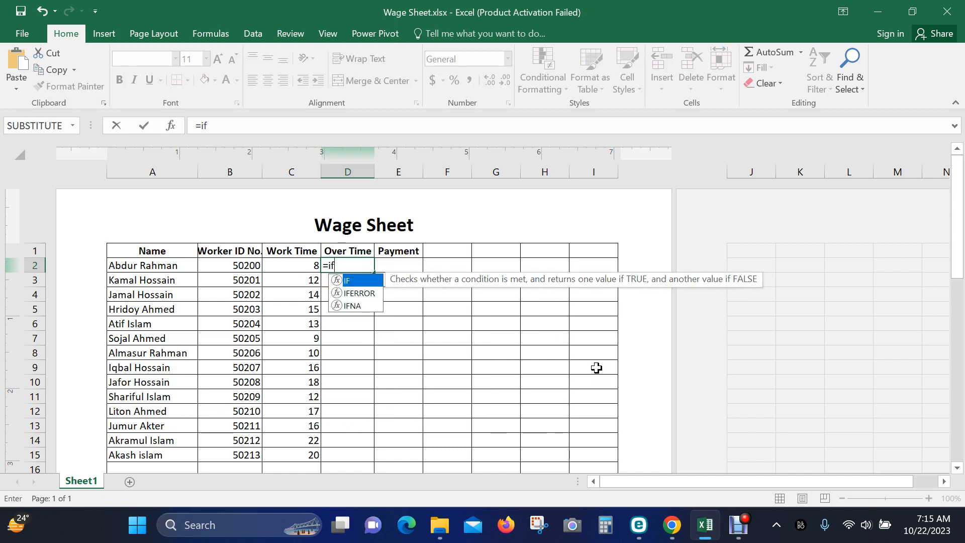
type("(")
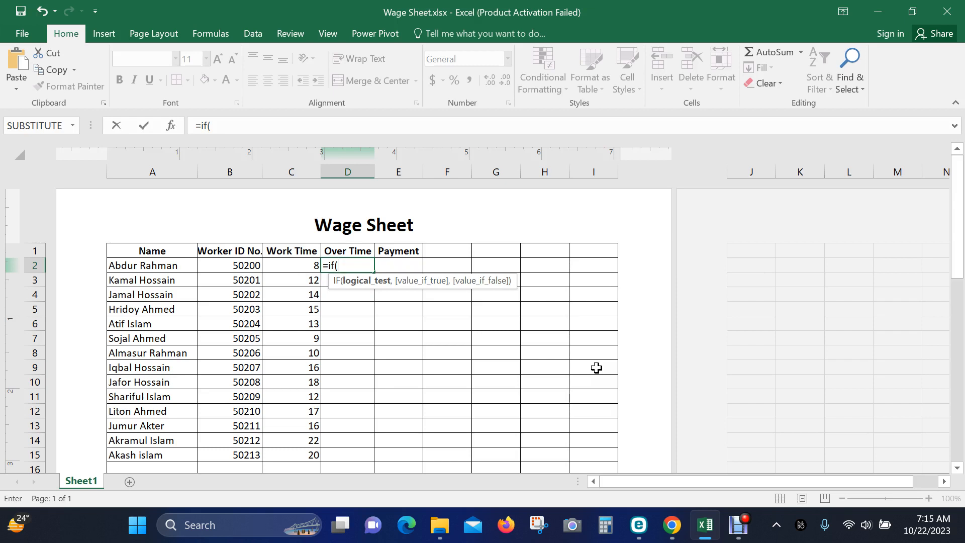
type("C2>8")
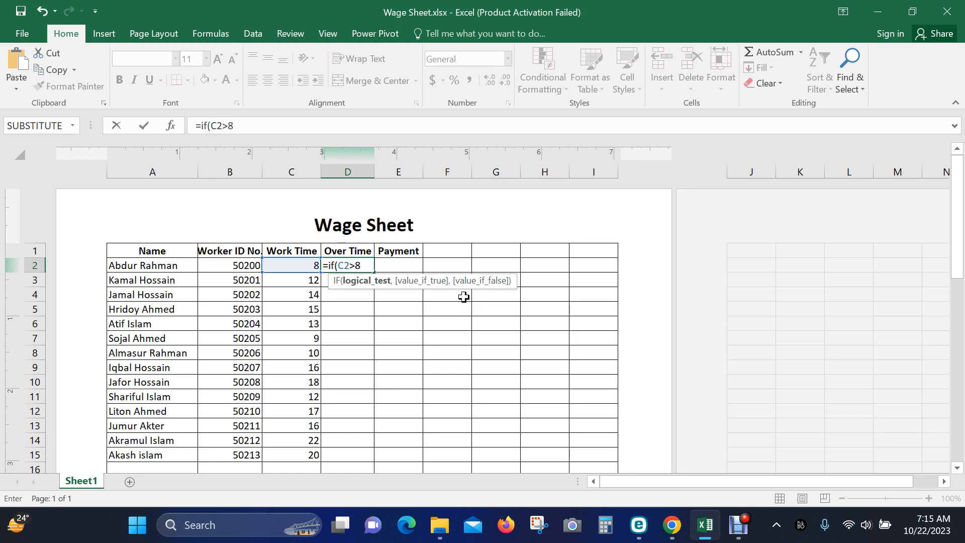
type(",")
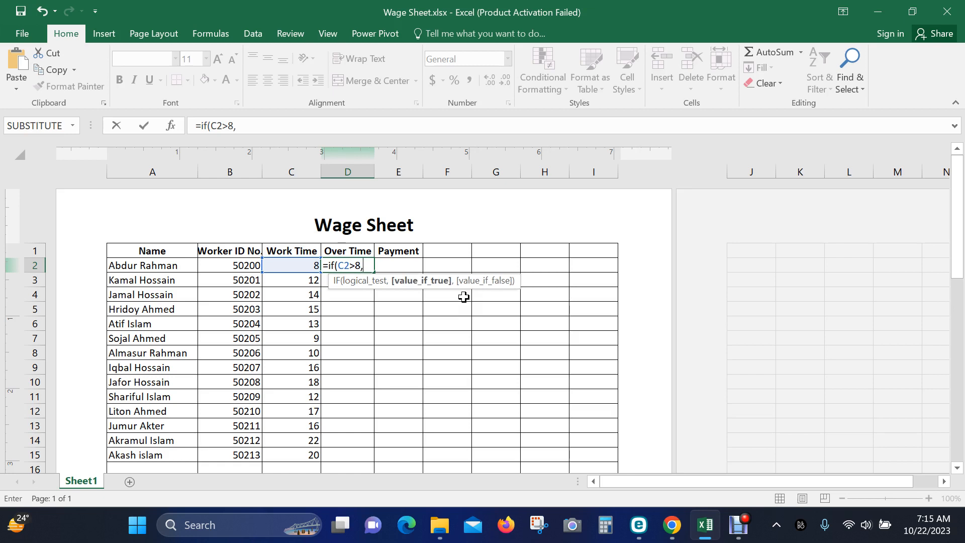
type("C")
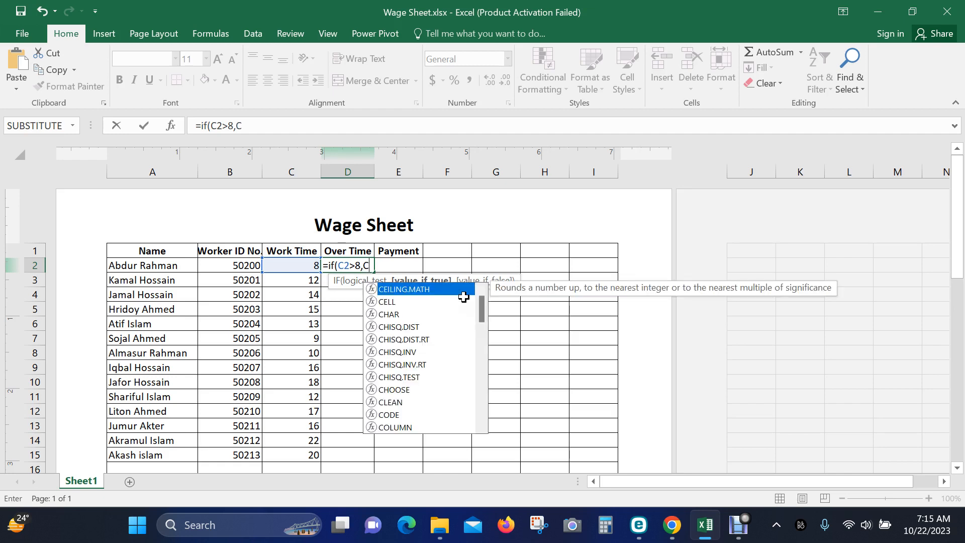
type("2-")
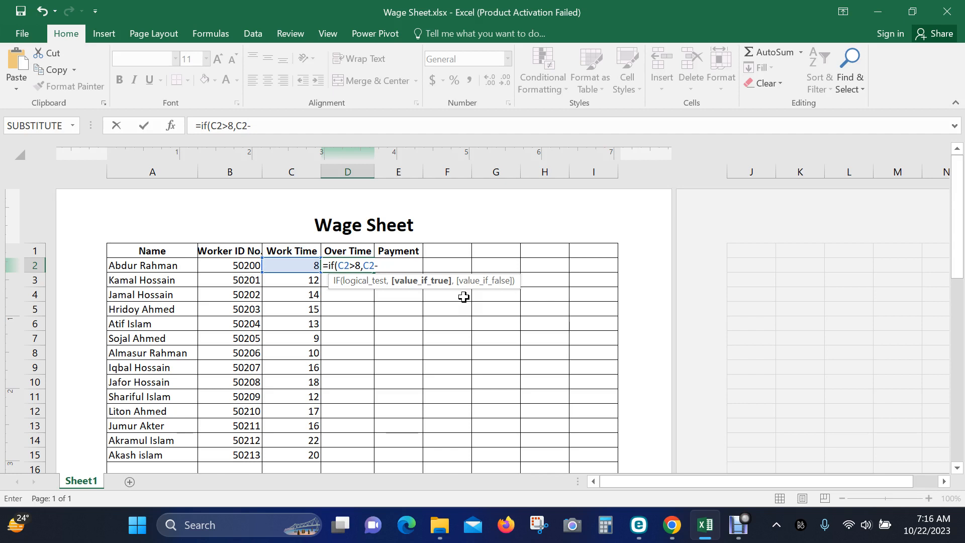
type("8,")
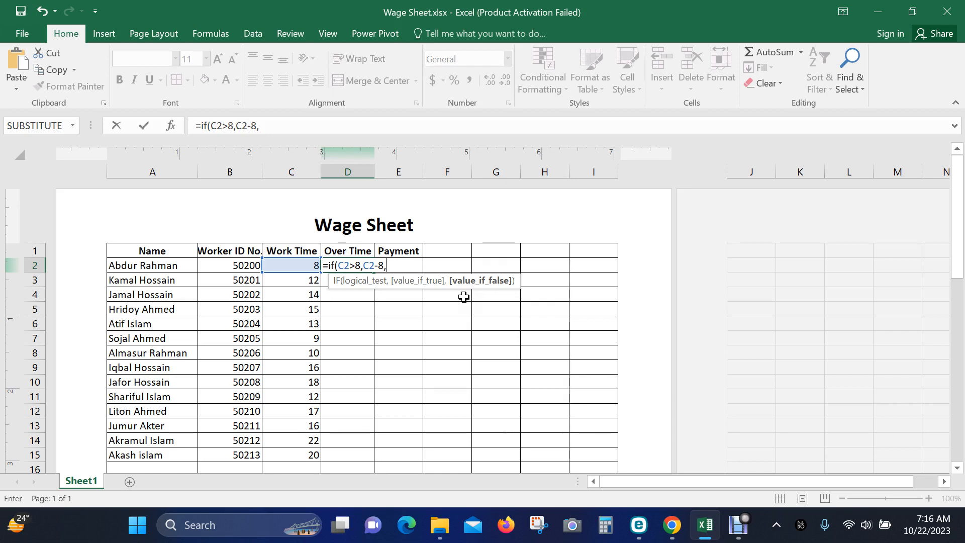
type("0")
type(")")
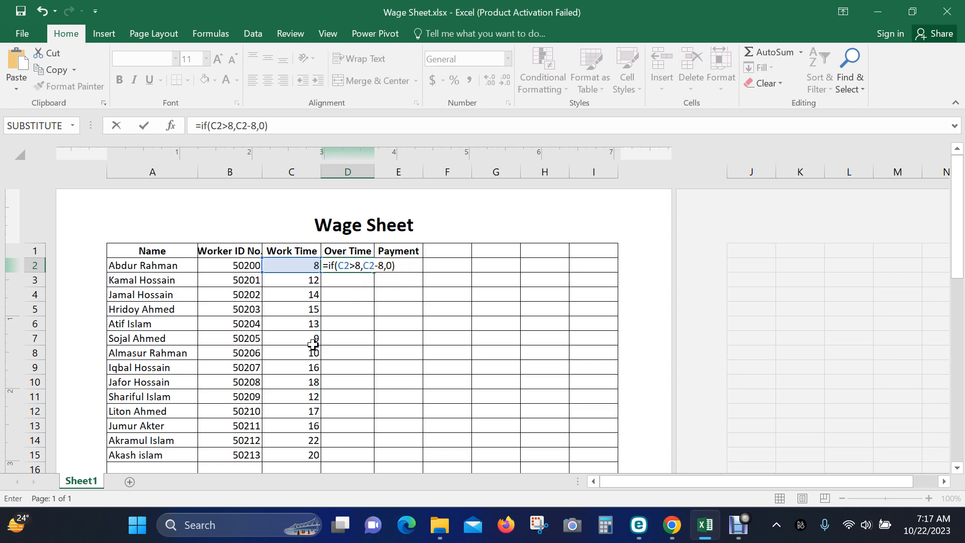
key("Return")
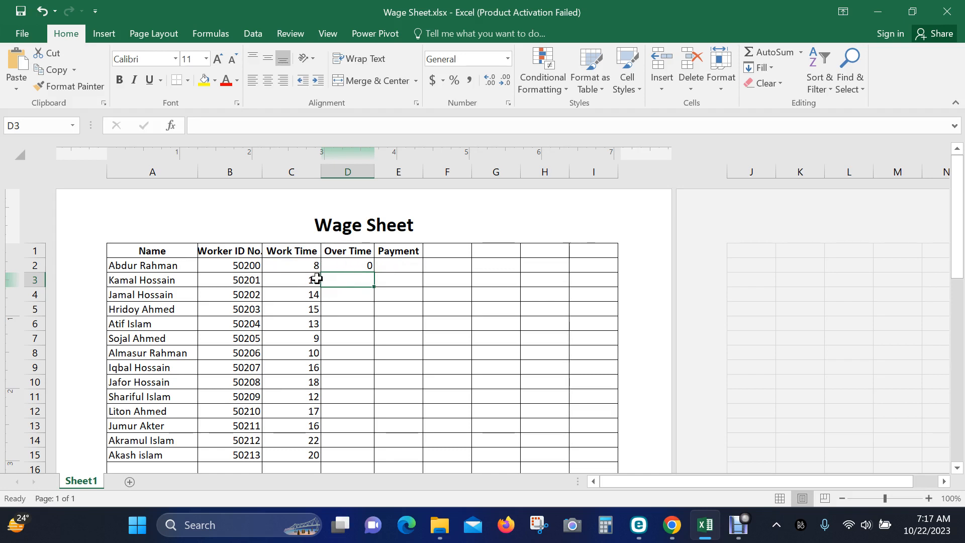
Step: Begin an IF formula in Payment cell E2 with the condition D2>0
left_click(397, 263)
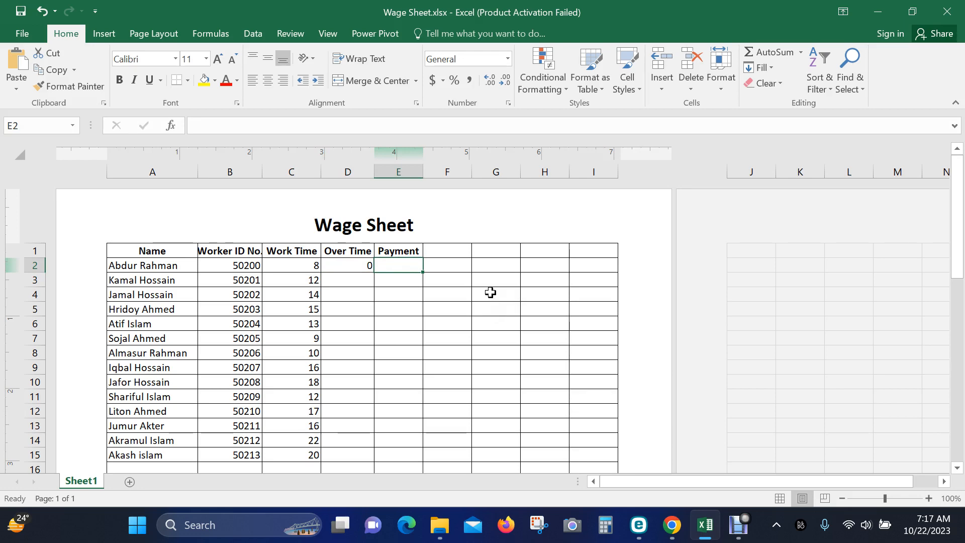
scroll(523, 349, "down", 5)
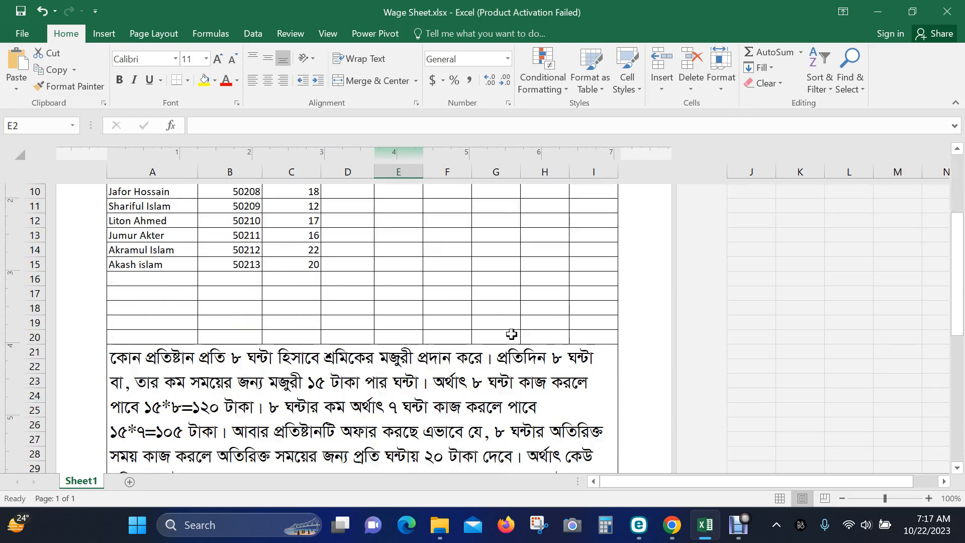
scroll(414, 370, "up", 1)
scroll(414, 370, "up", 4)
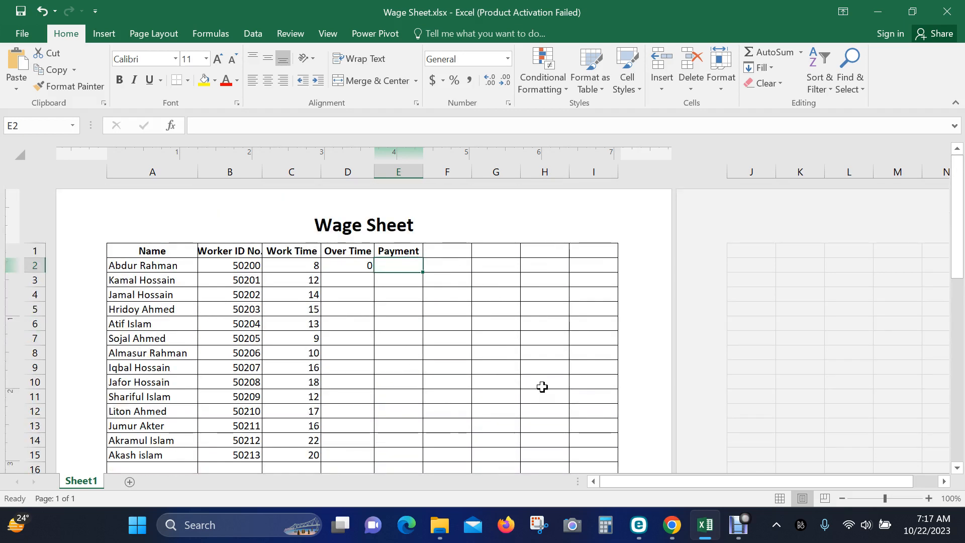
type("-")
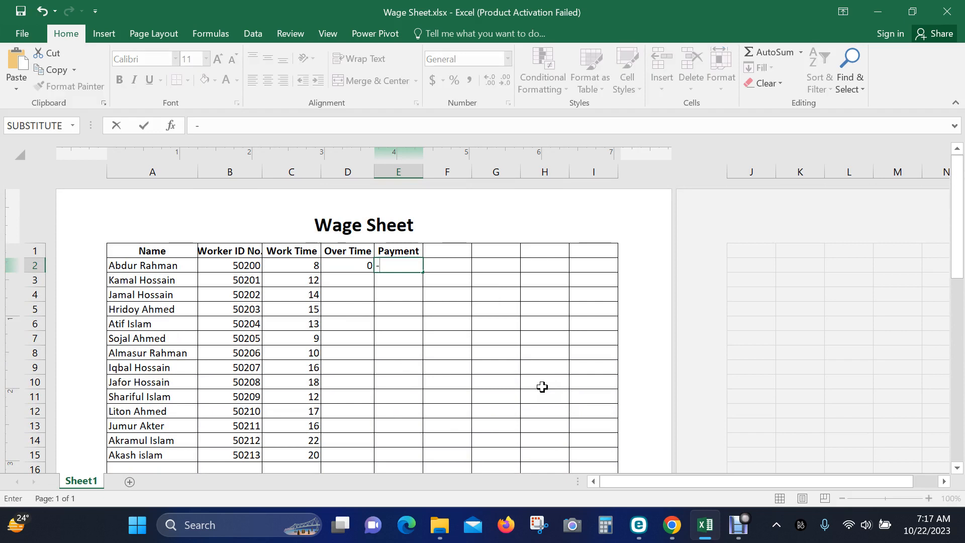
key("BackSpace")
type("=if")
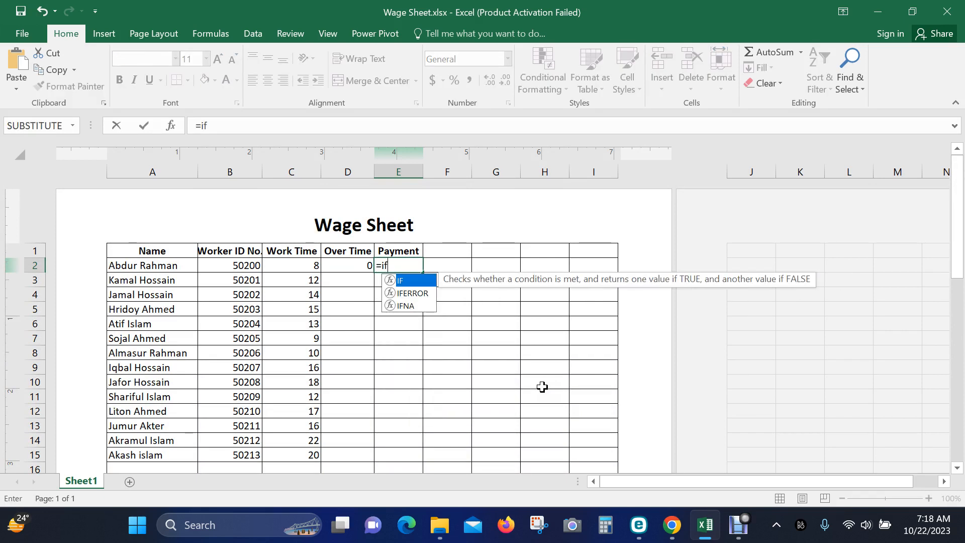
key("Escape")
type("*")
key("BackSpace")
type("(")
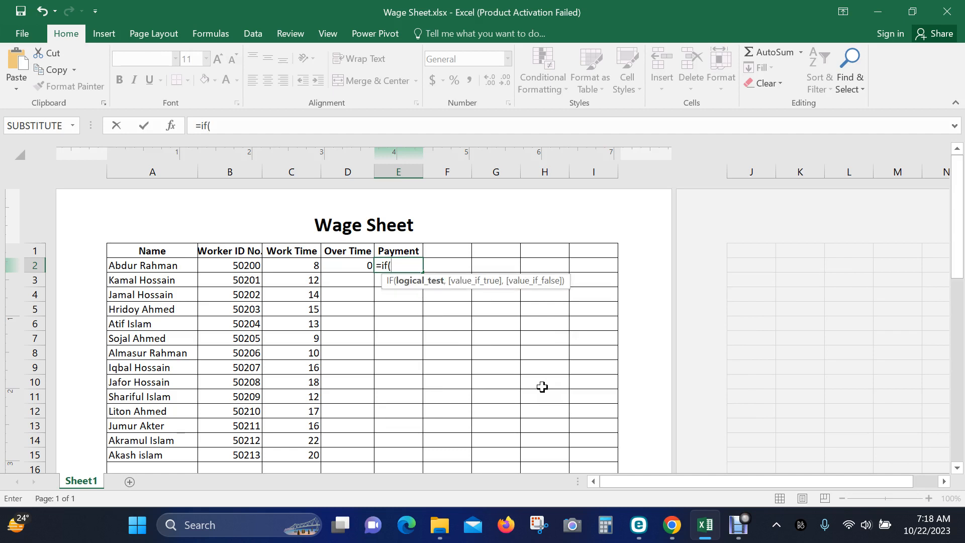
type("D2")
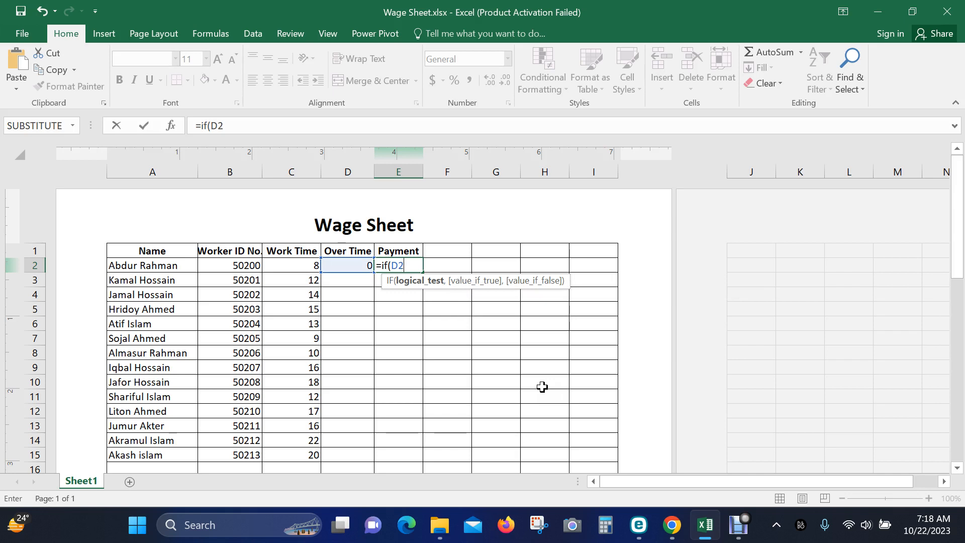
type(">0,")
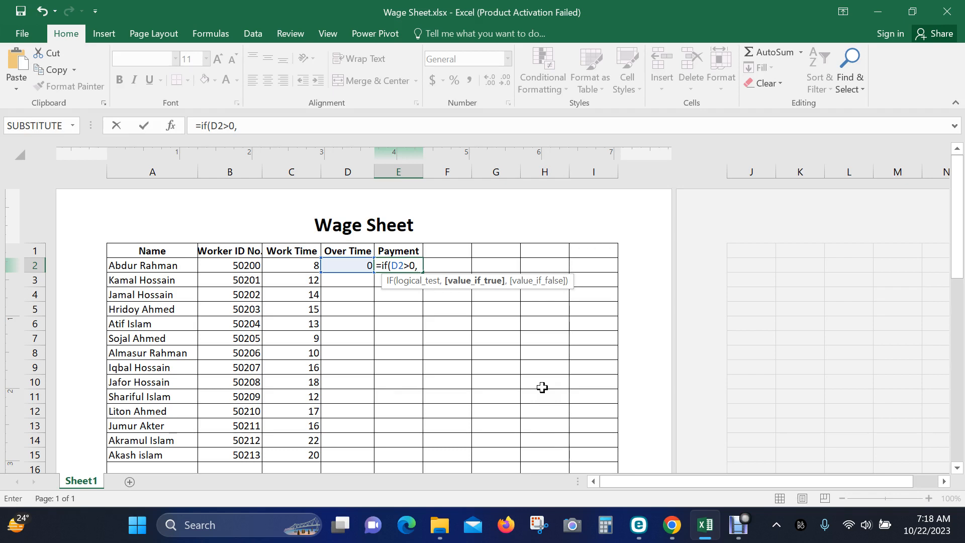
Step: Continue the IF formula in E2 with D2*20+8*15 as the value when the condition is true
type("D2")
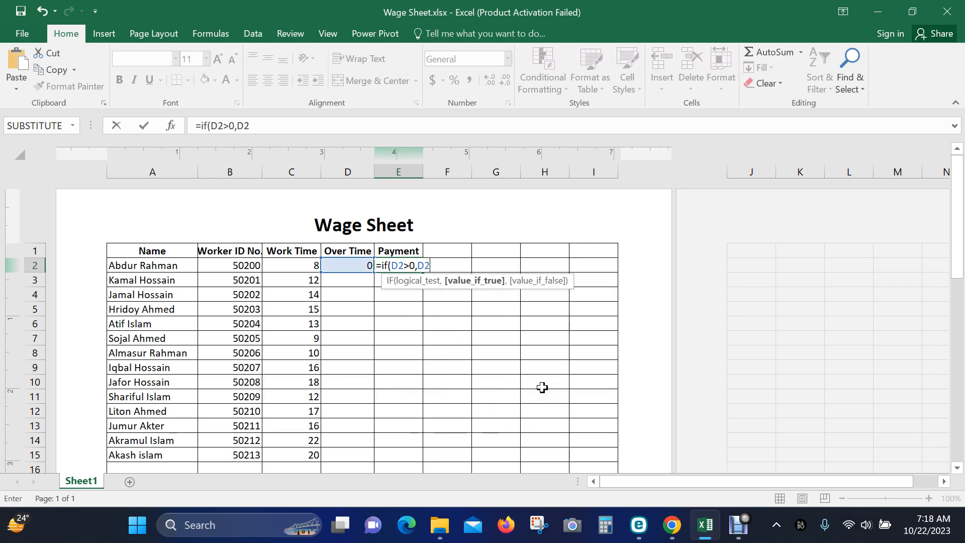
type("*20")
type("+")
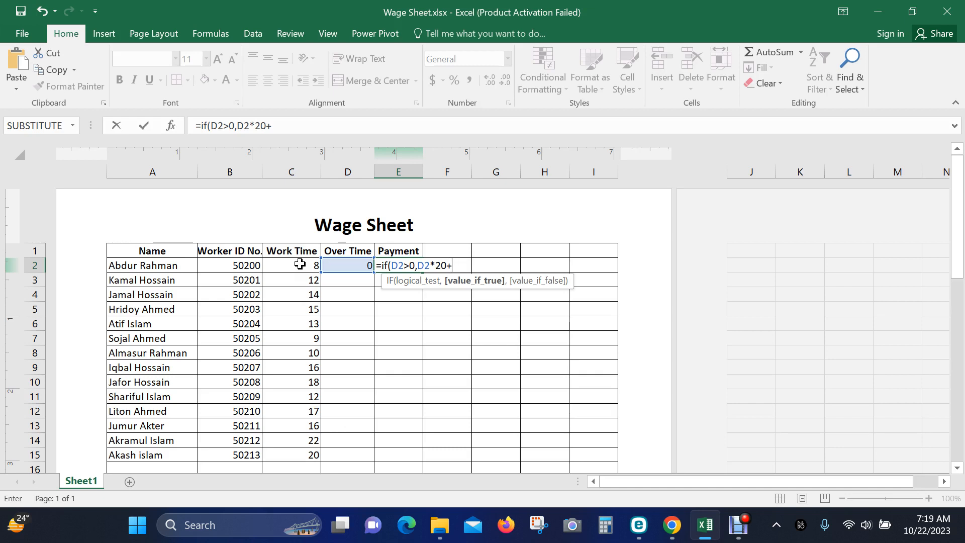
type("1")
key("BackSpace")
type("8*15")
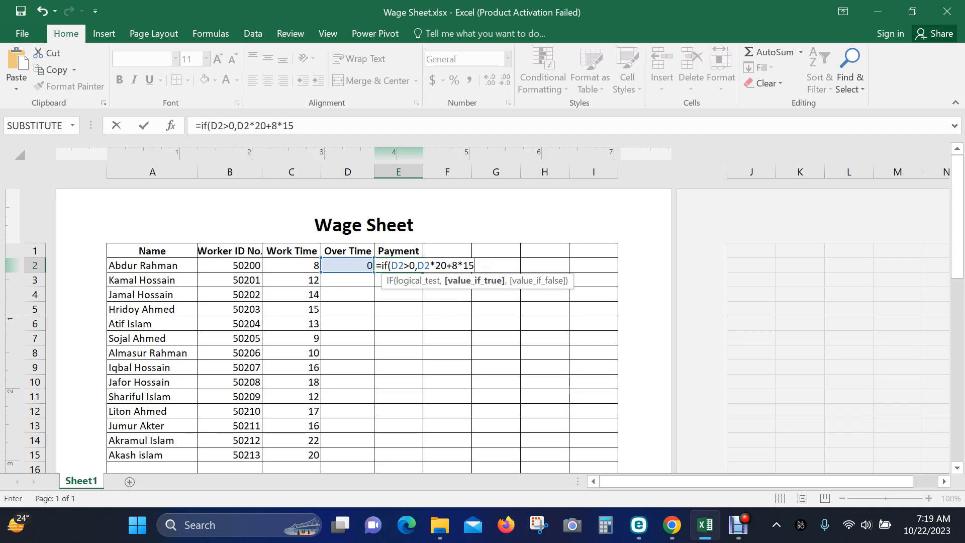
type(",")
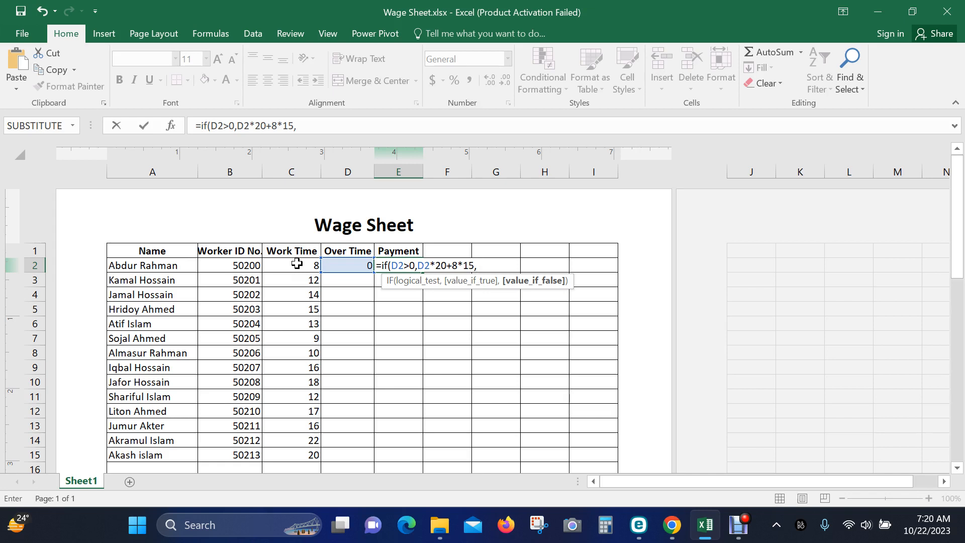
Step: Complete the Payment formula in E2 with C2*15 as the value when the condition is false, and enter it
type("C2")
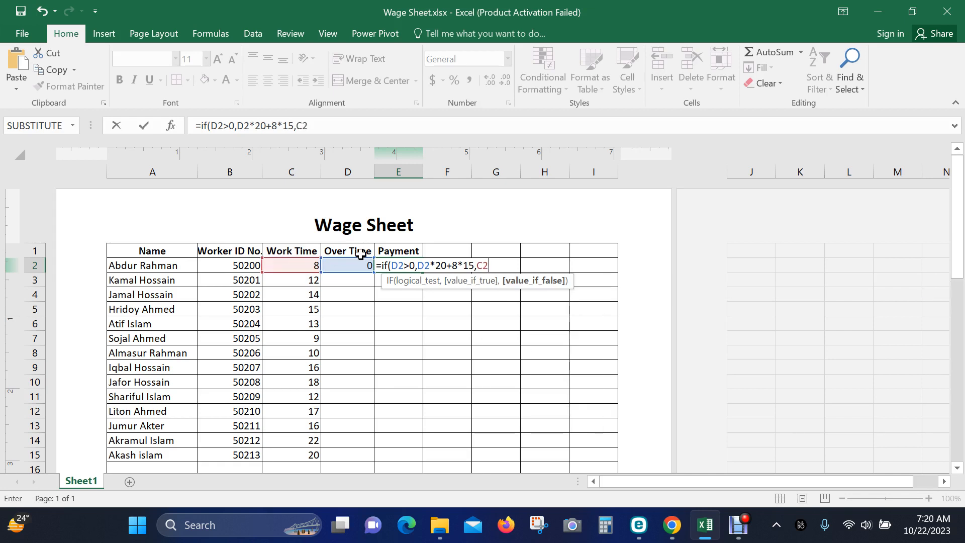
type("*15")
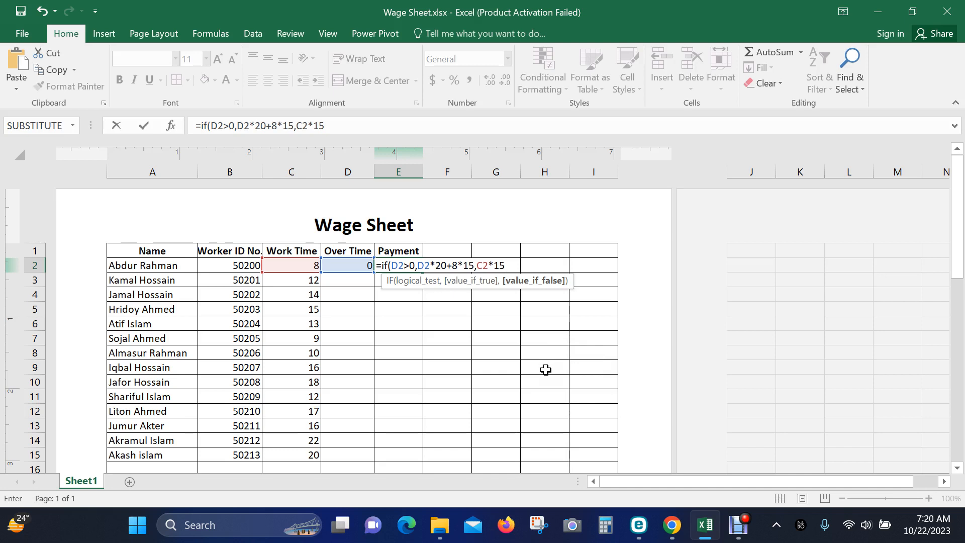
type(")")
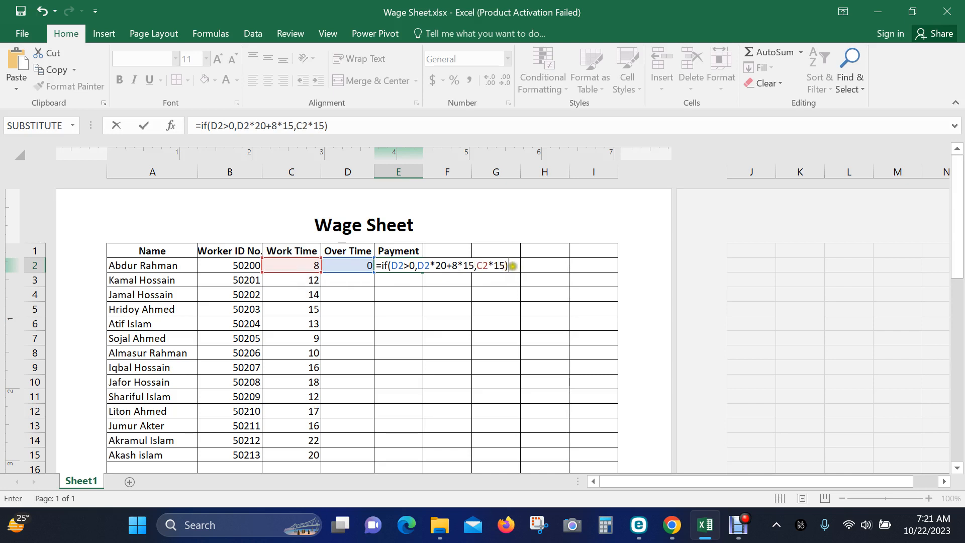
left_click(513, 265)
key("Return")
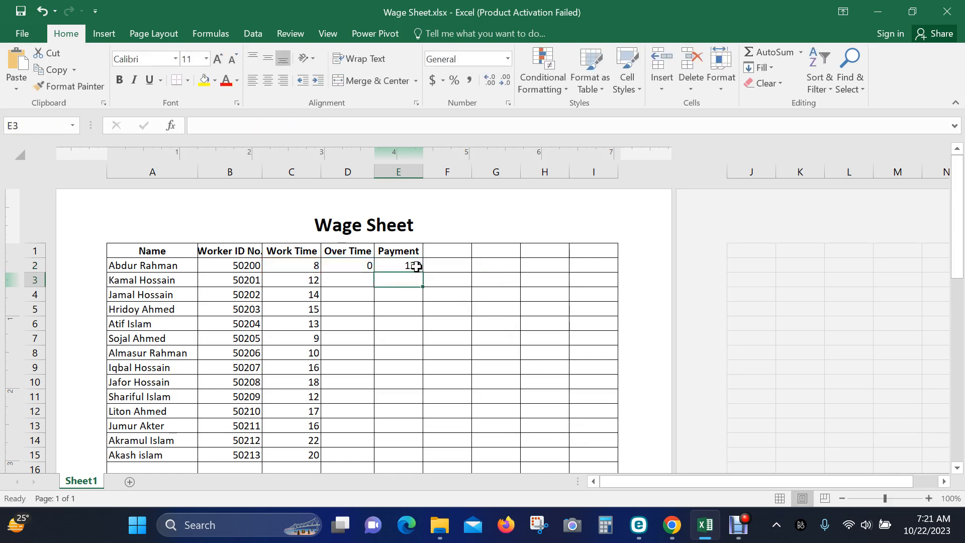
left_click(446, 276)
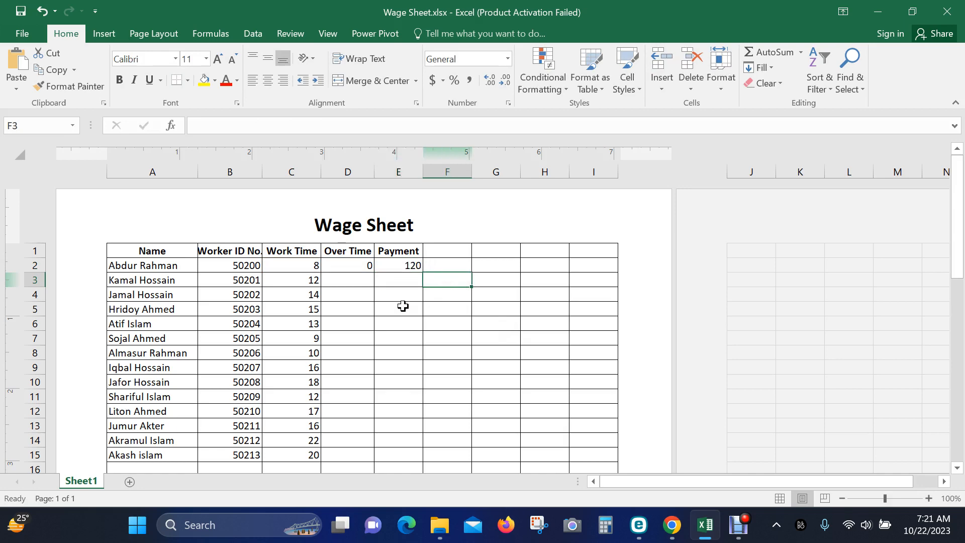
Step: Fill the Over Time and Payment formulas from D2:E2 down to row 18
scroll(402, 305, "down", 5)
scroll(403, 305, "down", 1)
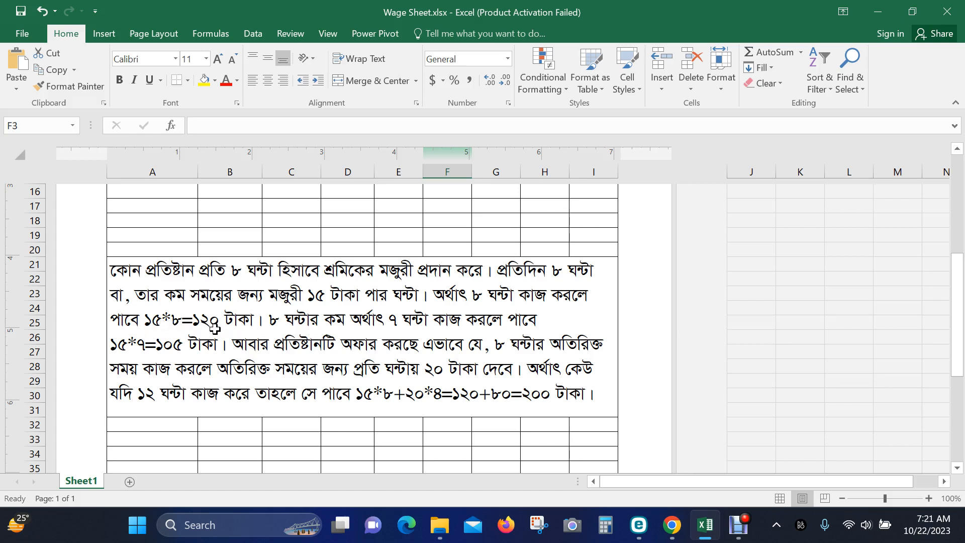
scroll(215, 327, "up", 6)
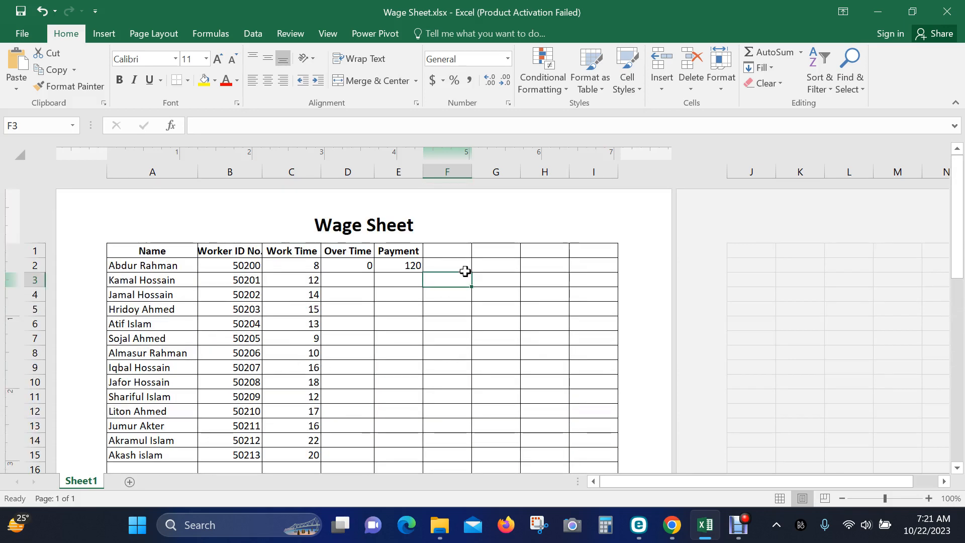
left_click(479, 320)
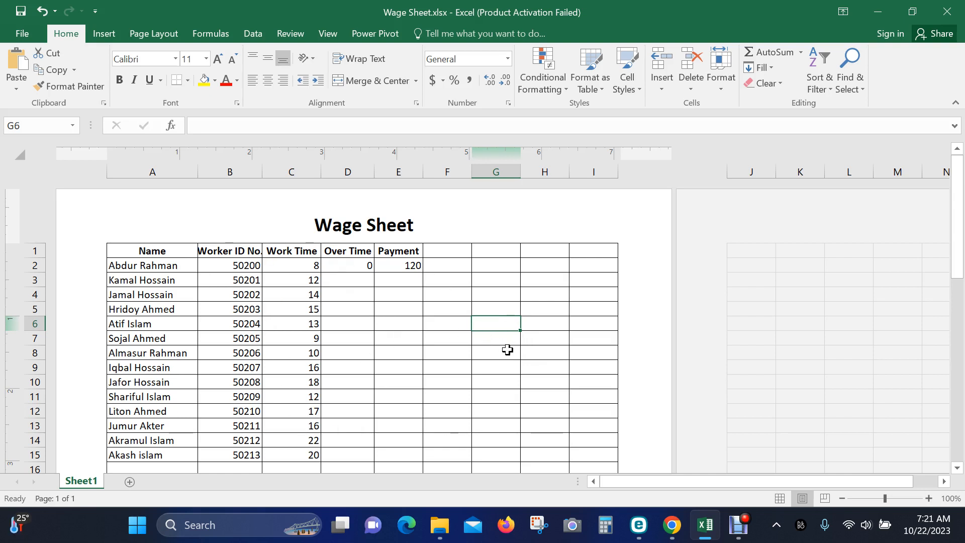
left_click(366, 266)
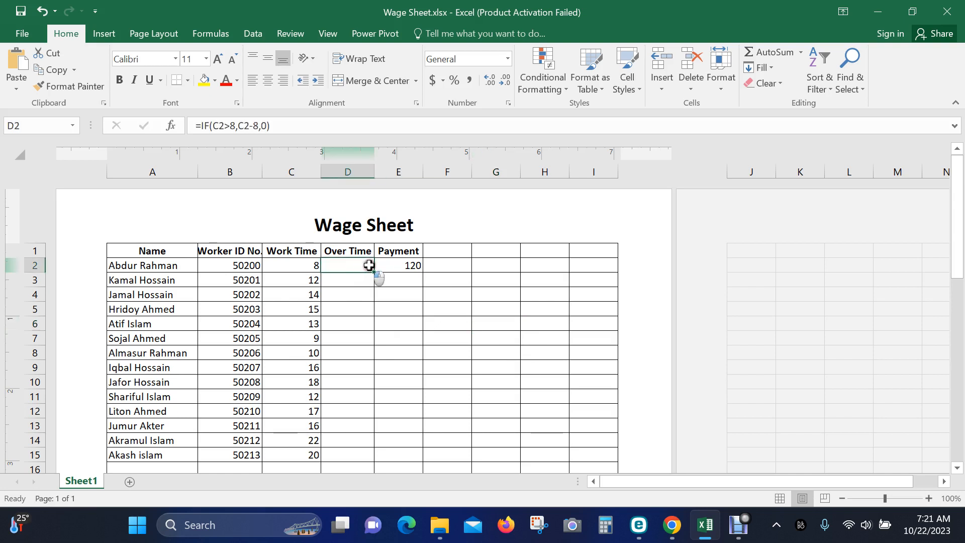
left_click_drag(369, 265, 404, 266)
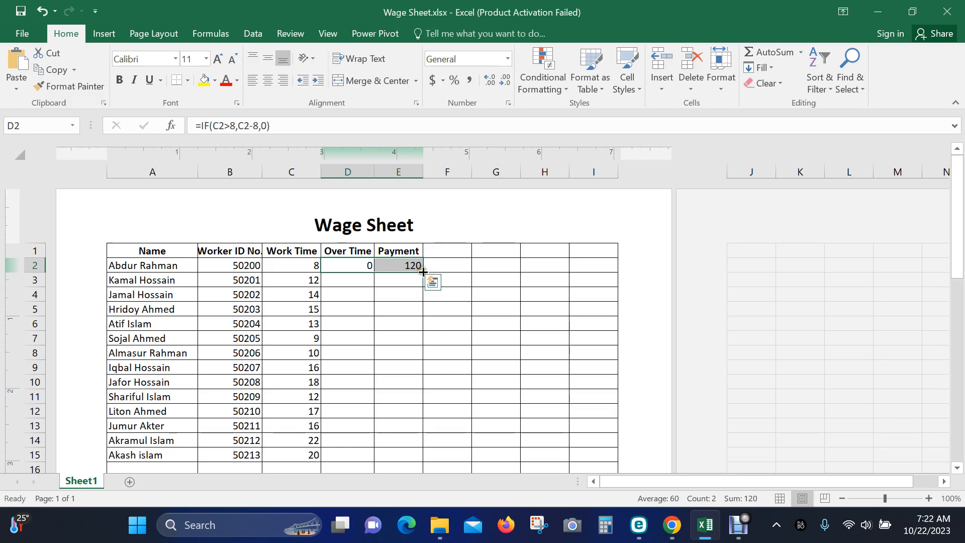
left_click_drag(422, 273, 429, 396)
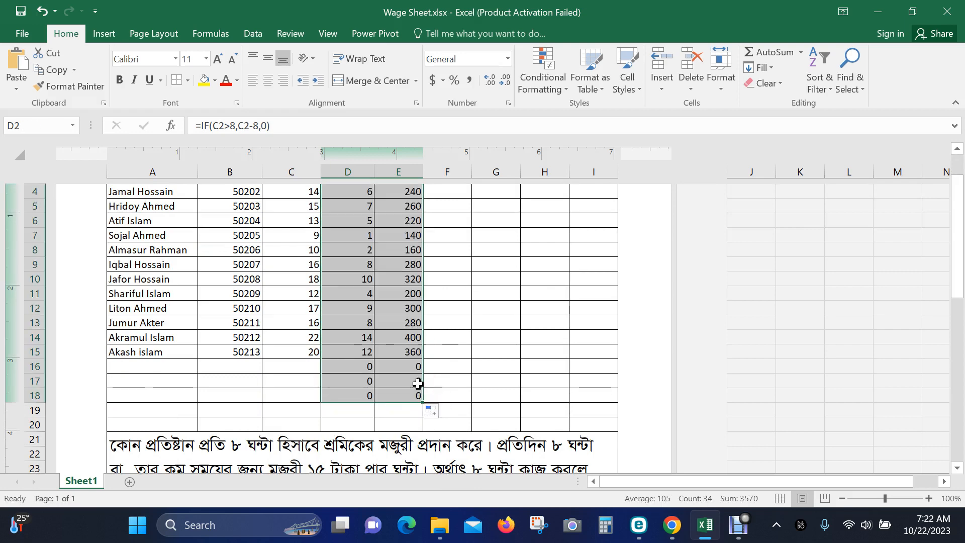
scroll(384, 367, "up", 3)
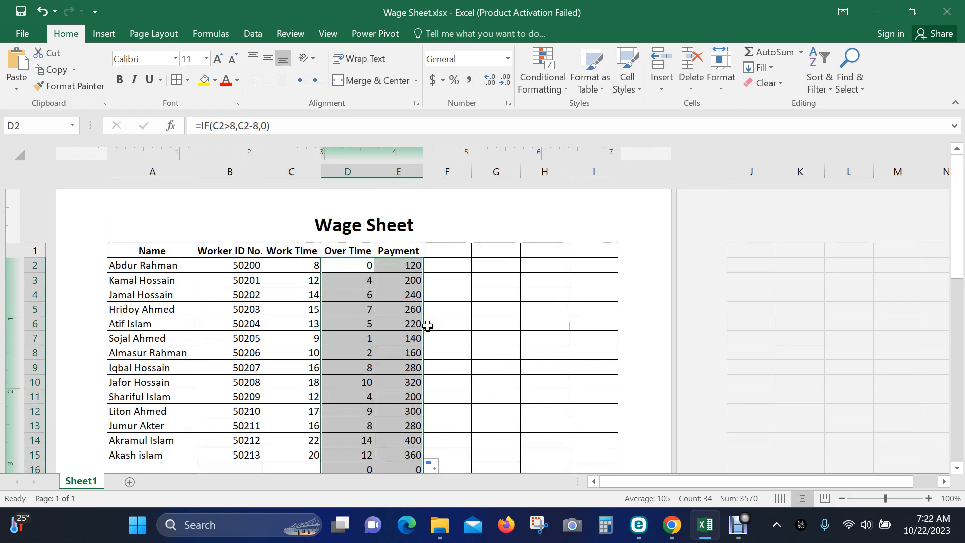
scroll(430, 324, "down", 3)
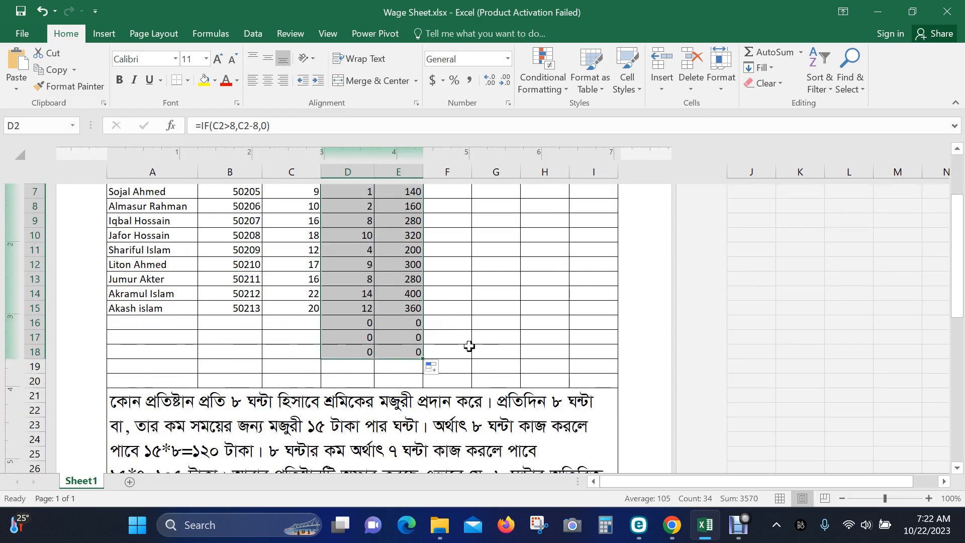
Step: Add a new worker in row 16 by entering the worker's name and the next consecutive worker ID number
left_click(502, 338)
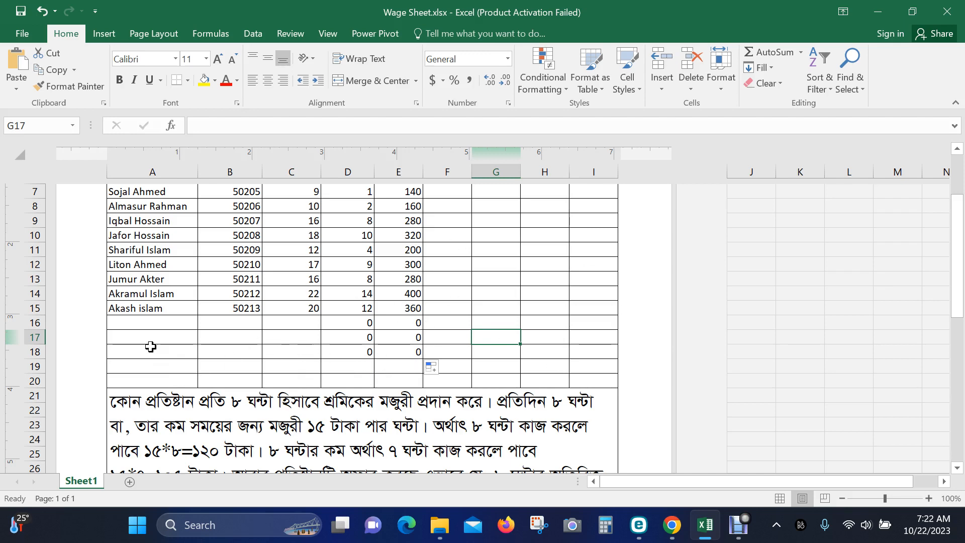
scroll(176, 357, "up", 3)
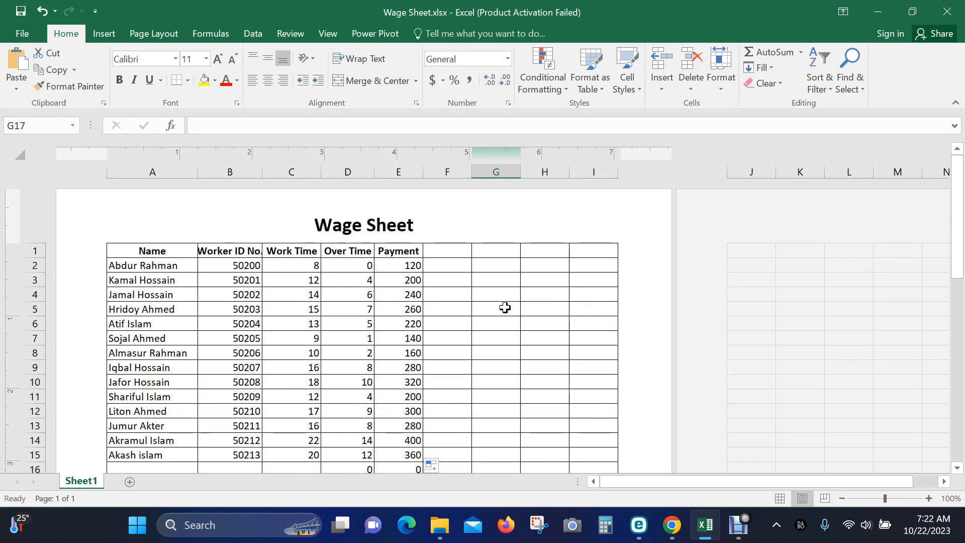
scroll(491, 375, "down", 3)
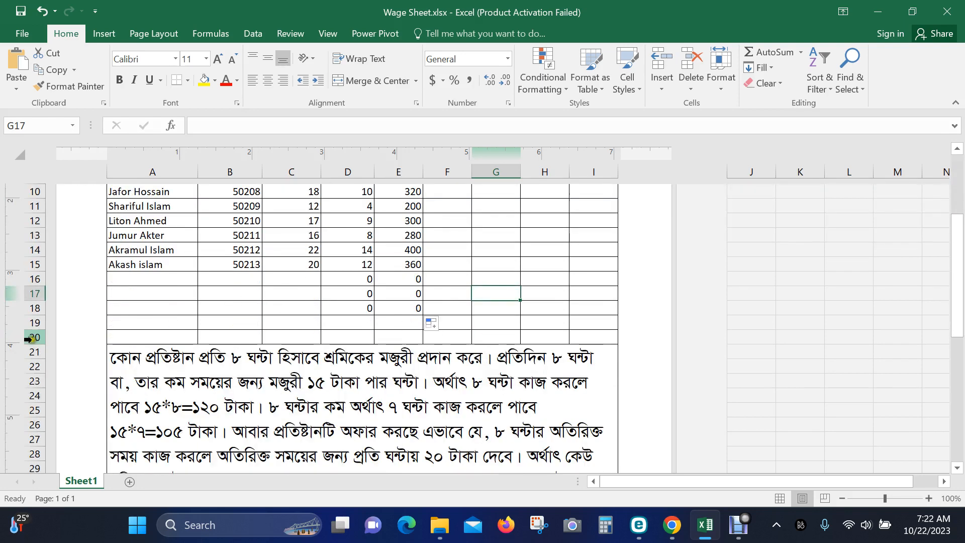
left_click(169, 281)
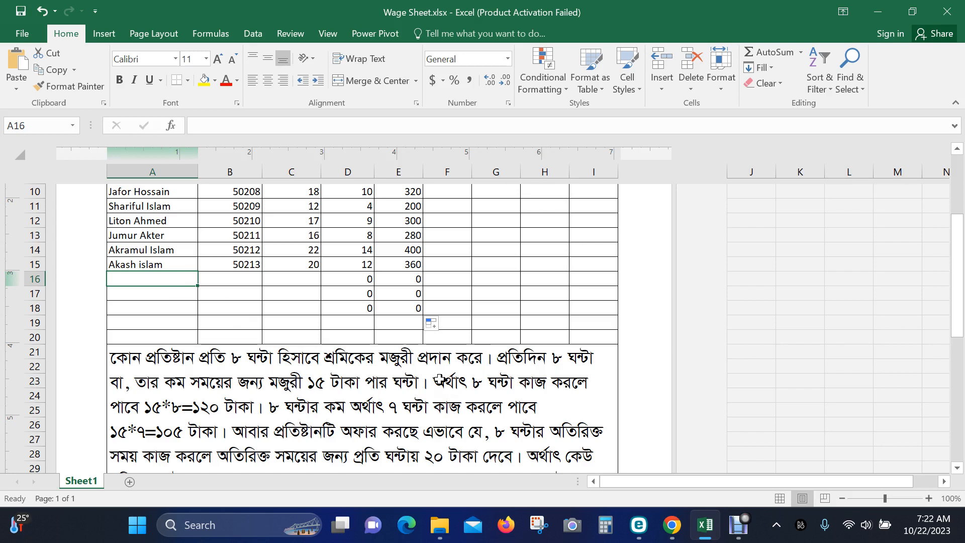
type("N")
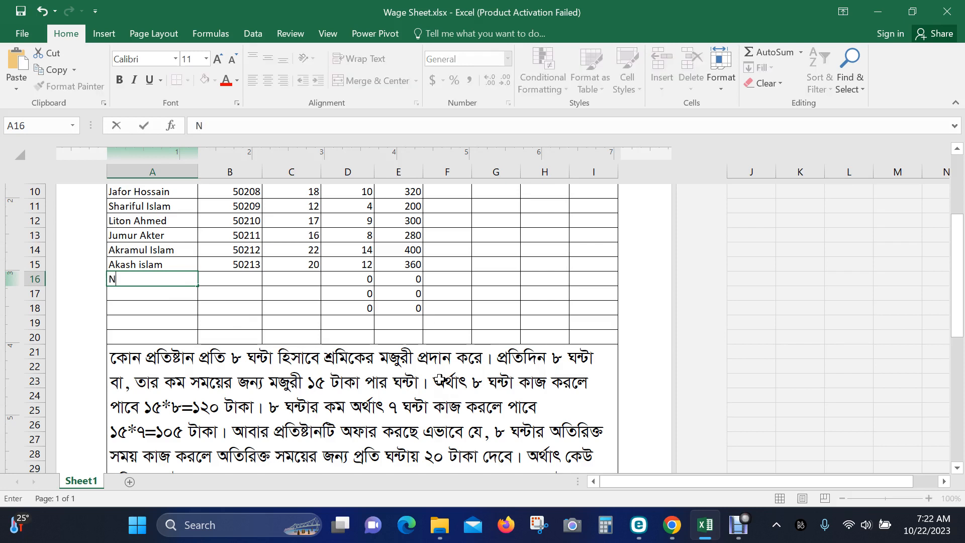
type("ur Islam")
key("Tab")
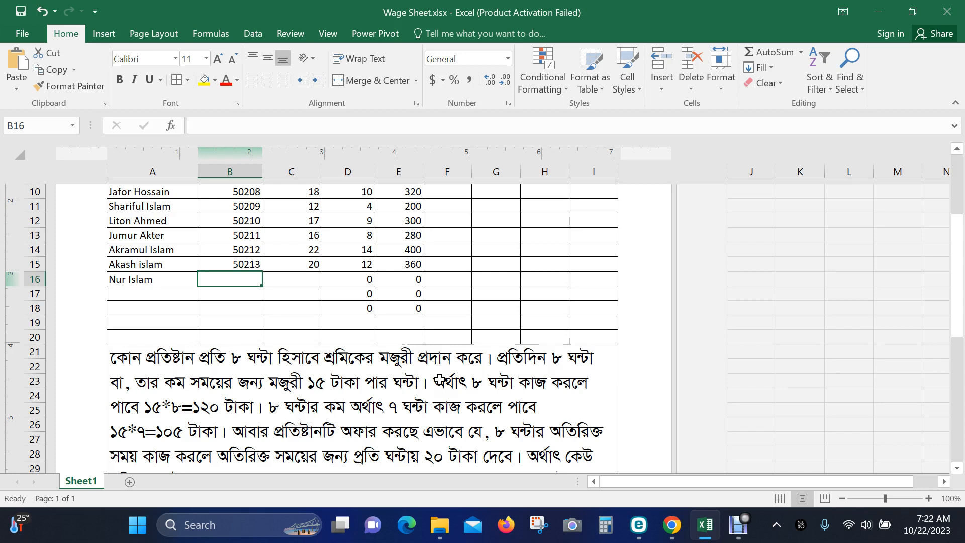
type("50")
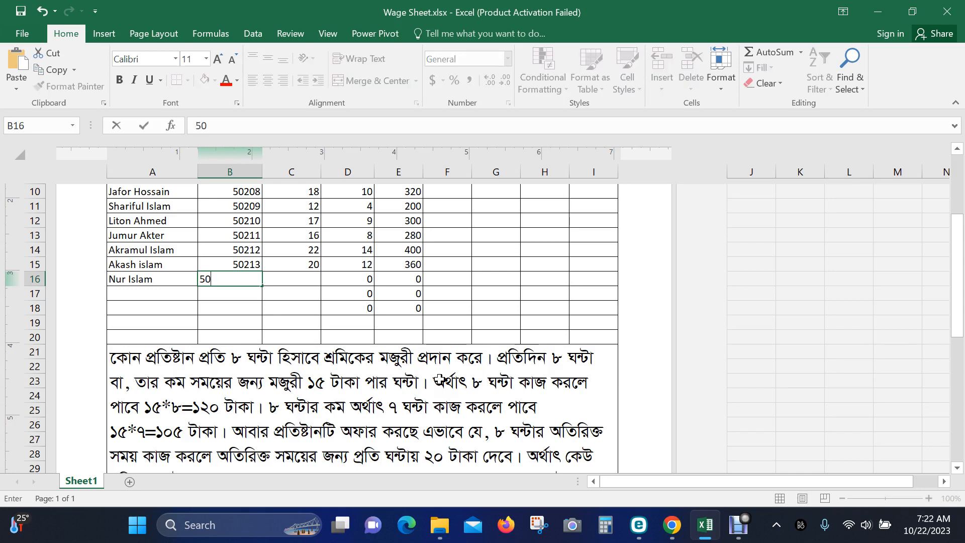
type("214")
key("Tab")
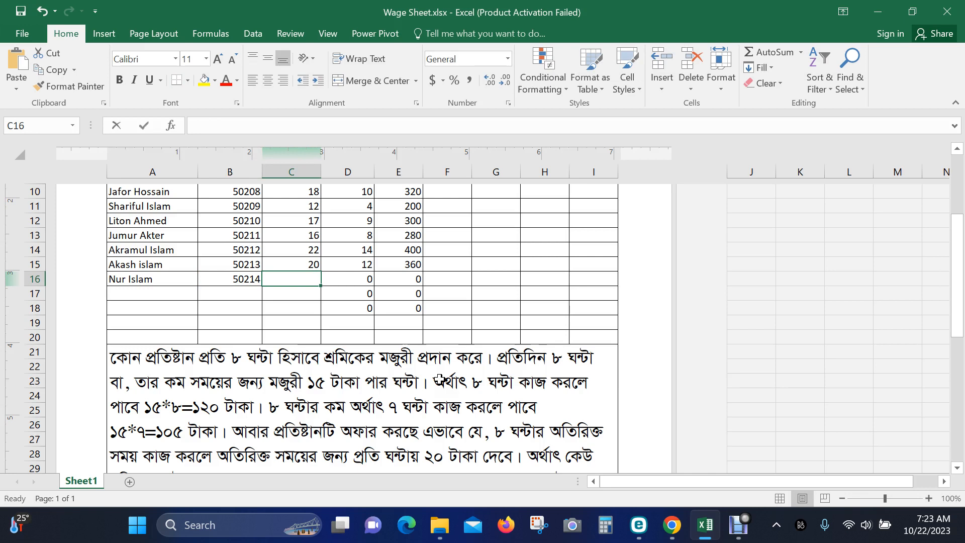
Step: Enter a work time of 25 for the new worker in C16
type("25")
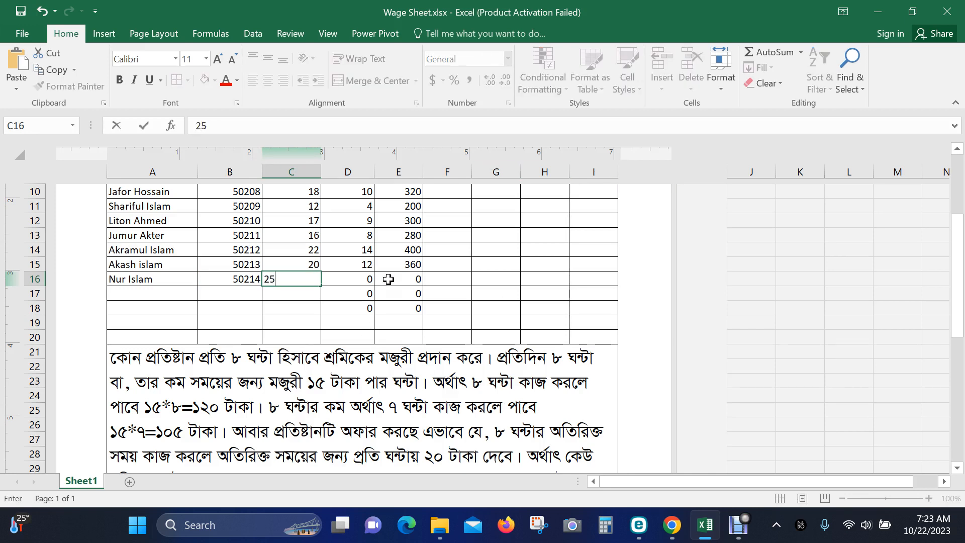
left_click(330, 285)
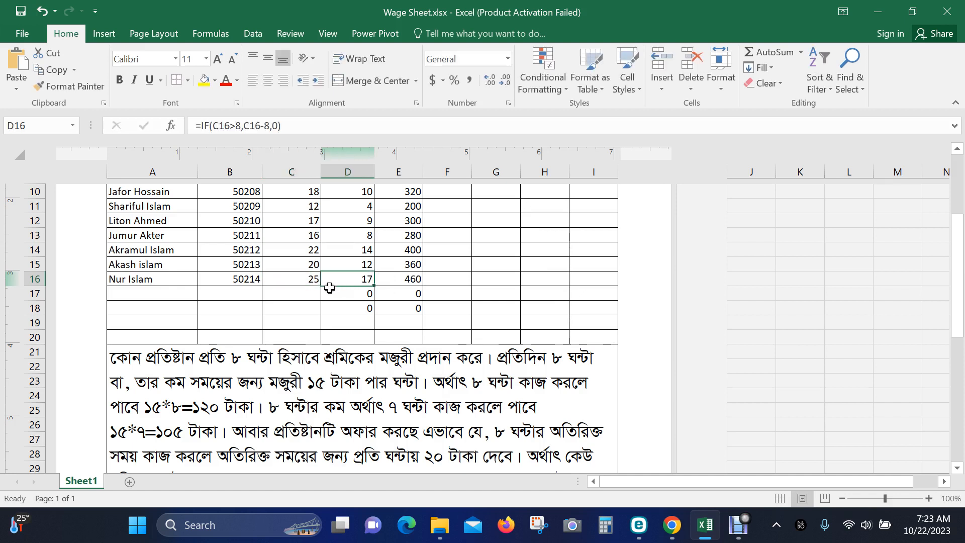
left_click(478, 280)
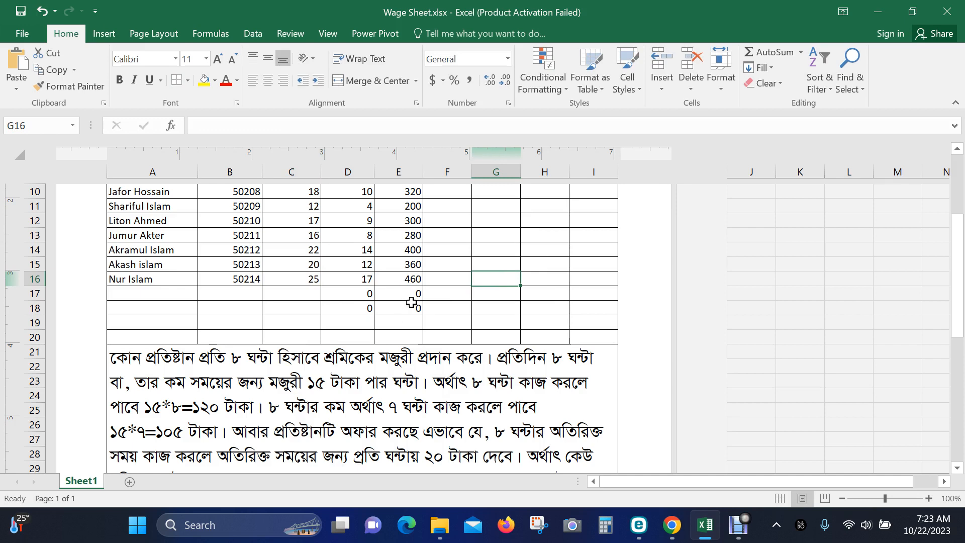
Step: Review the calculated overtime and payment columns against the wage rules written below the table
scroll(405, 288, "up", 5)
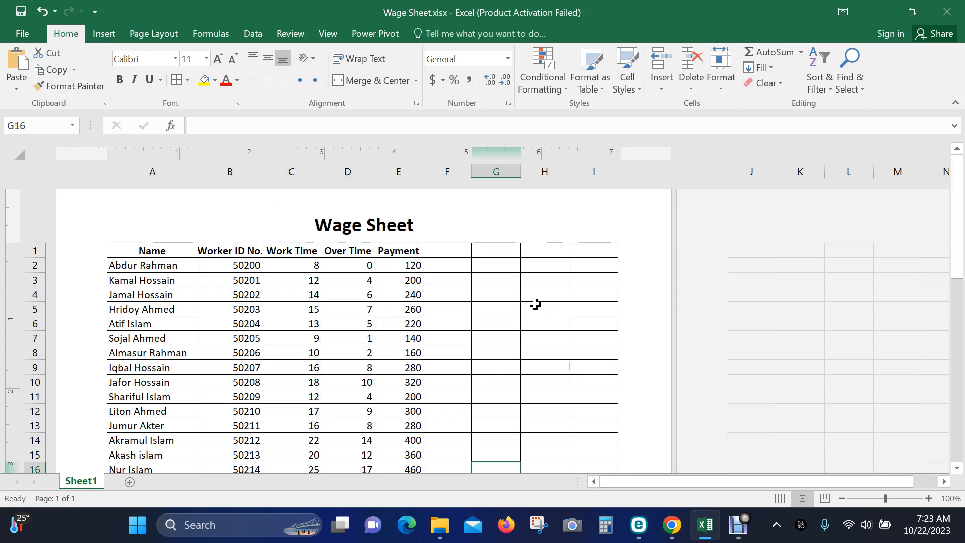
scroll(535, 303, "down", 5)
scroll(527, 300, "down", 2)
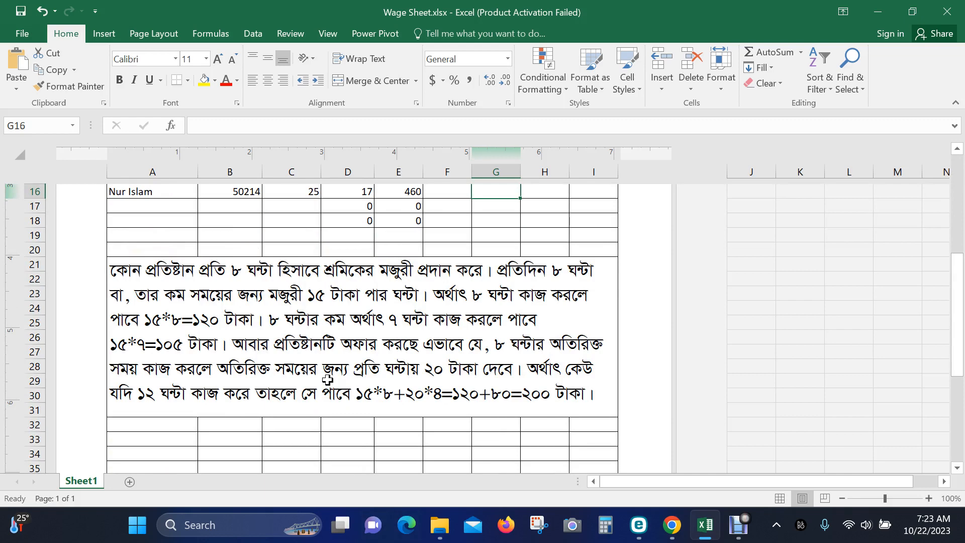
scroll(327, 380, "up", 7)
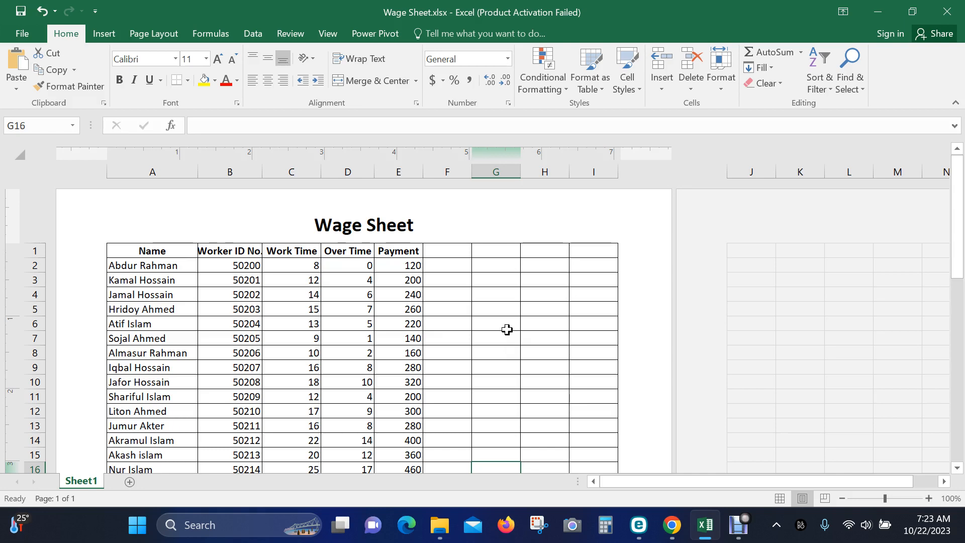
scroll(507, 332, "down", 4)
scroll(494, 307, "down", 1)
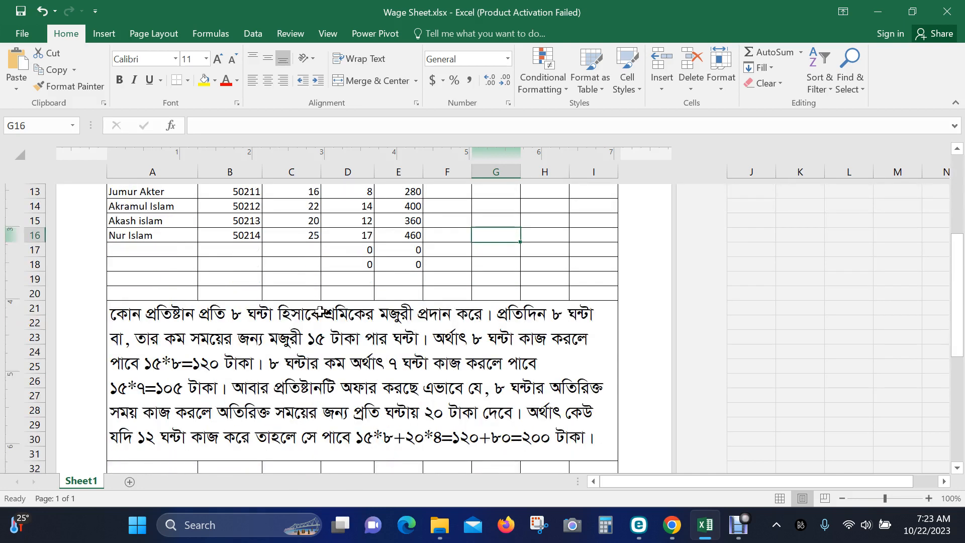
scroll(166, 354, "down", 1)
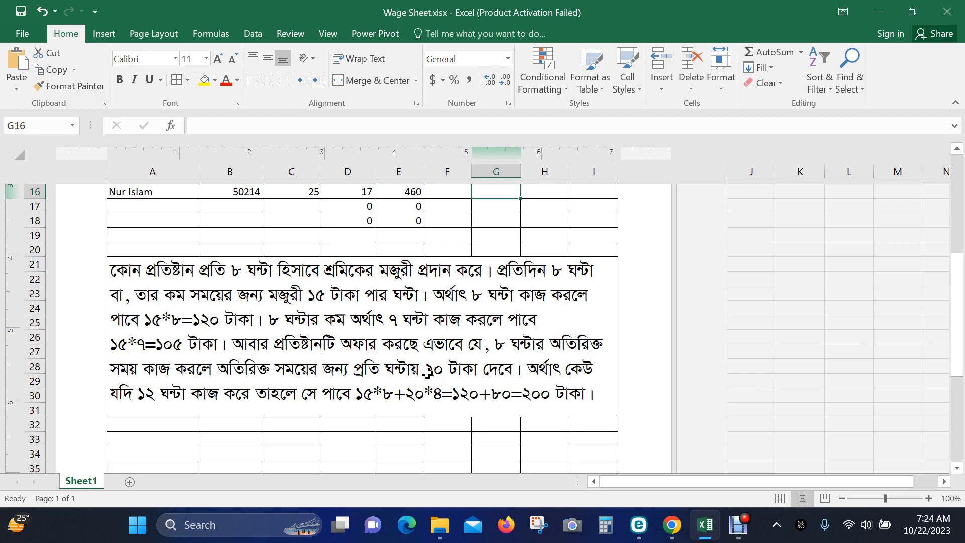
scroll(428, 372, "up", 6)
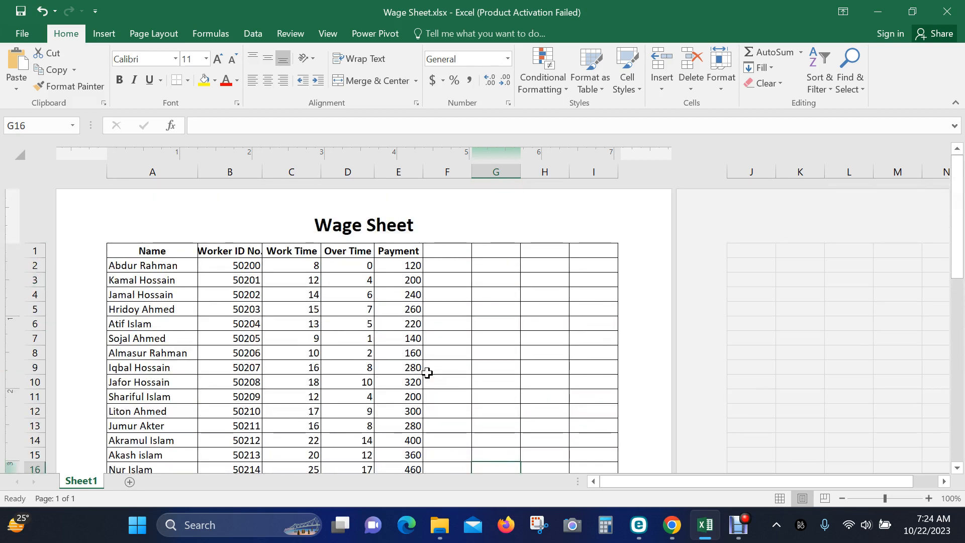
left_click(593, 330)
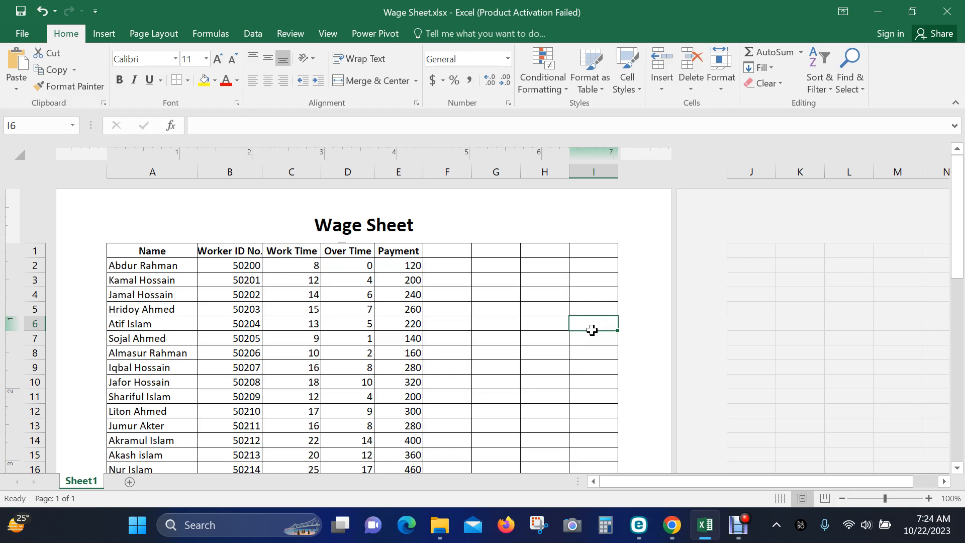
left_click(559, 339)
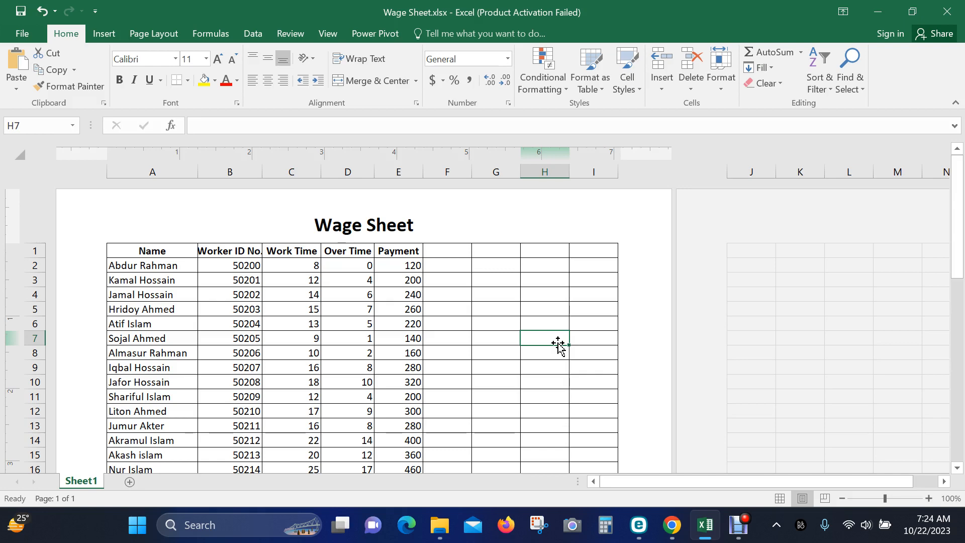
scroll(558, 345, "down", 3)
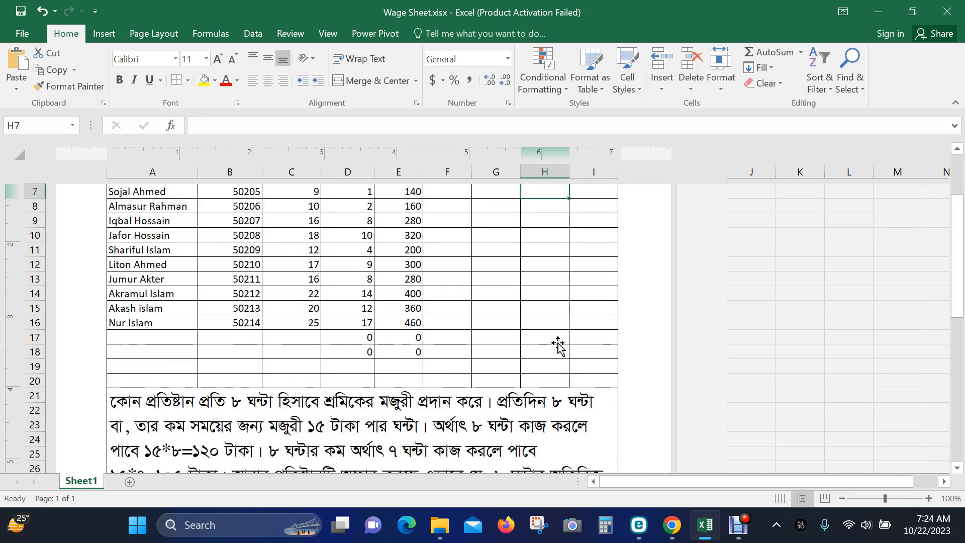
scroll(558, 345, "up", 3)
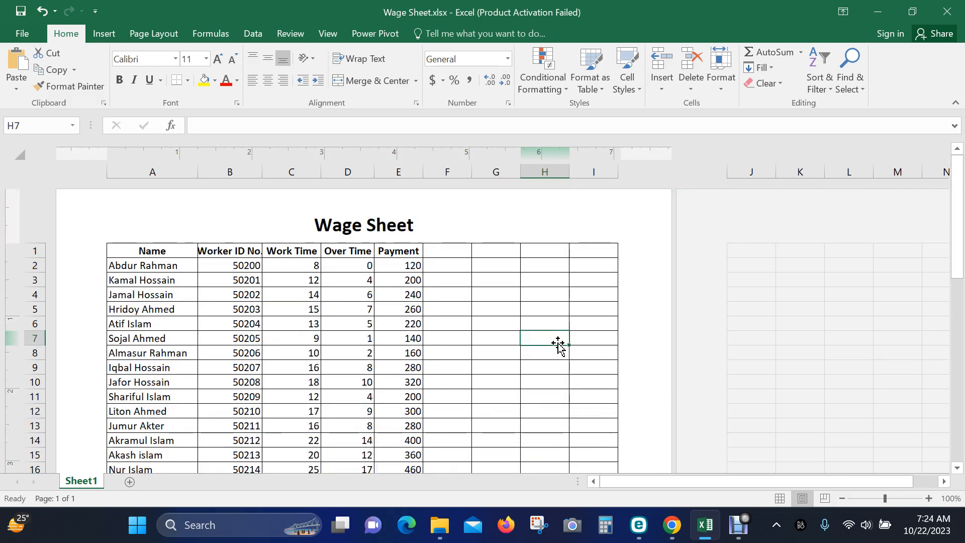
left_click(690, 484)
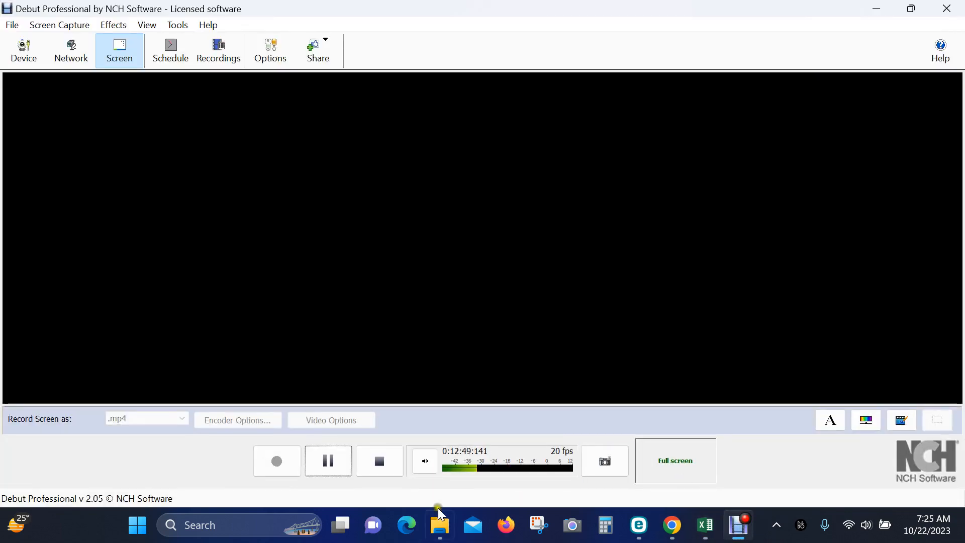